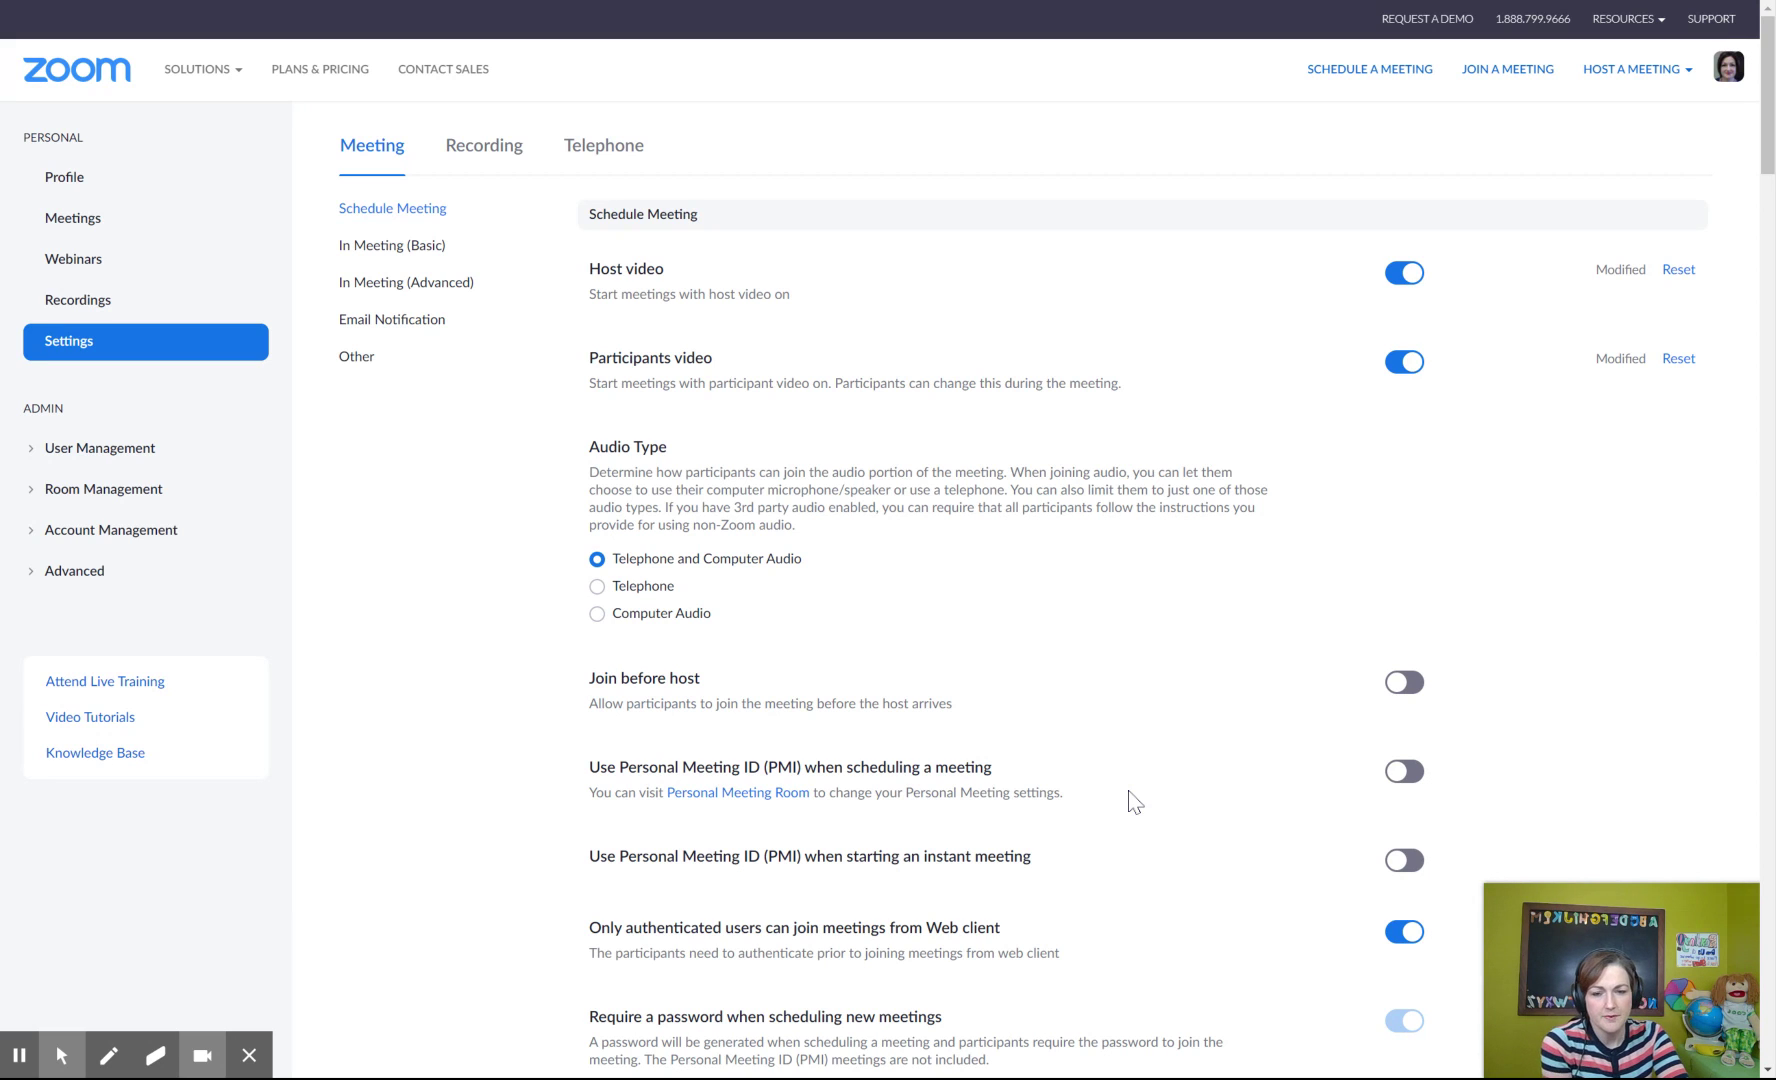
- Turn off the requirement that only authenticated users can join meetings from the Web client
scroll(1133, 801, "down", 3)
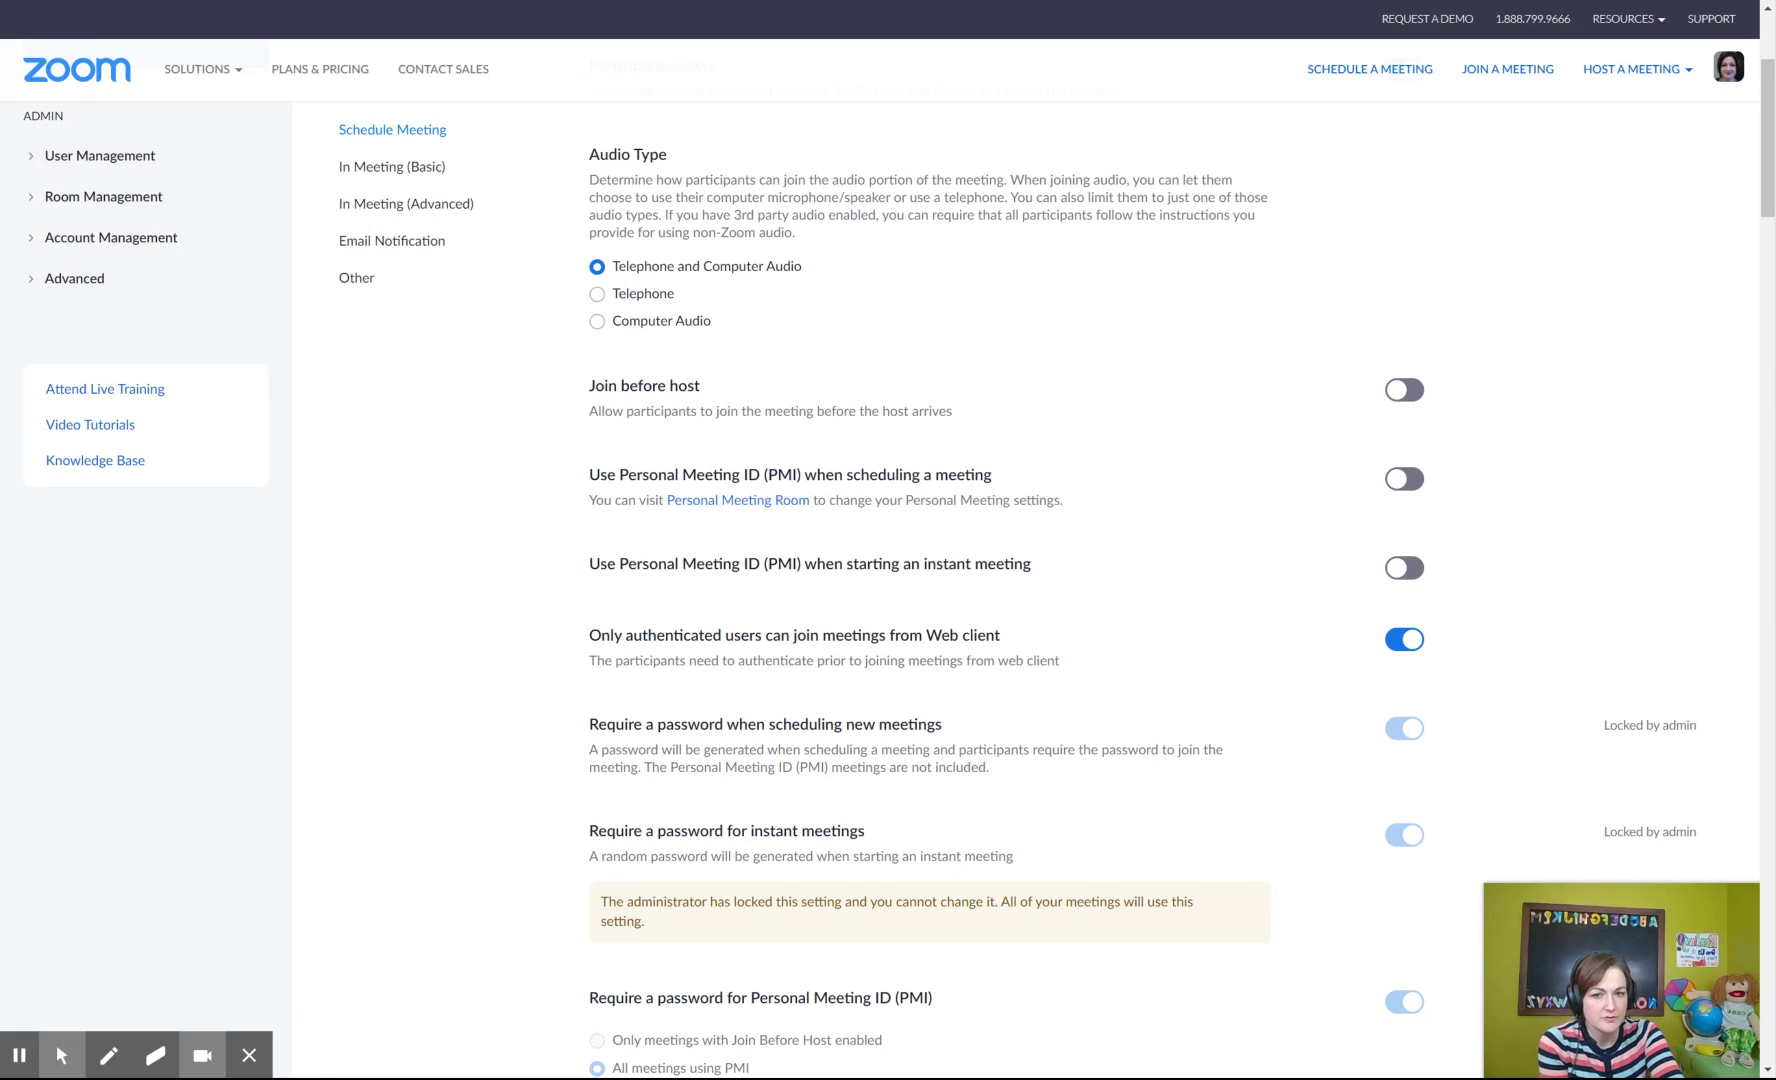
left_click(1400, 645)
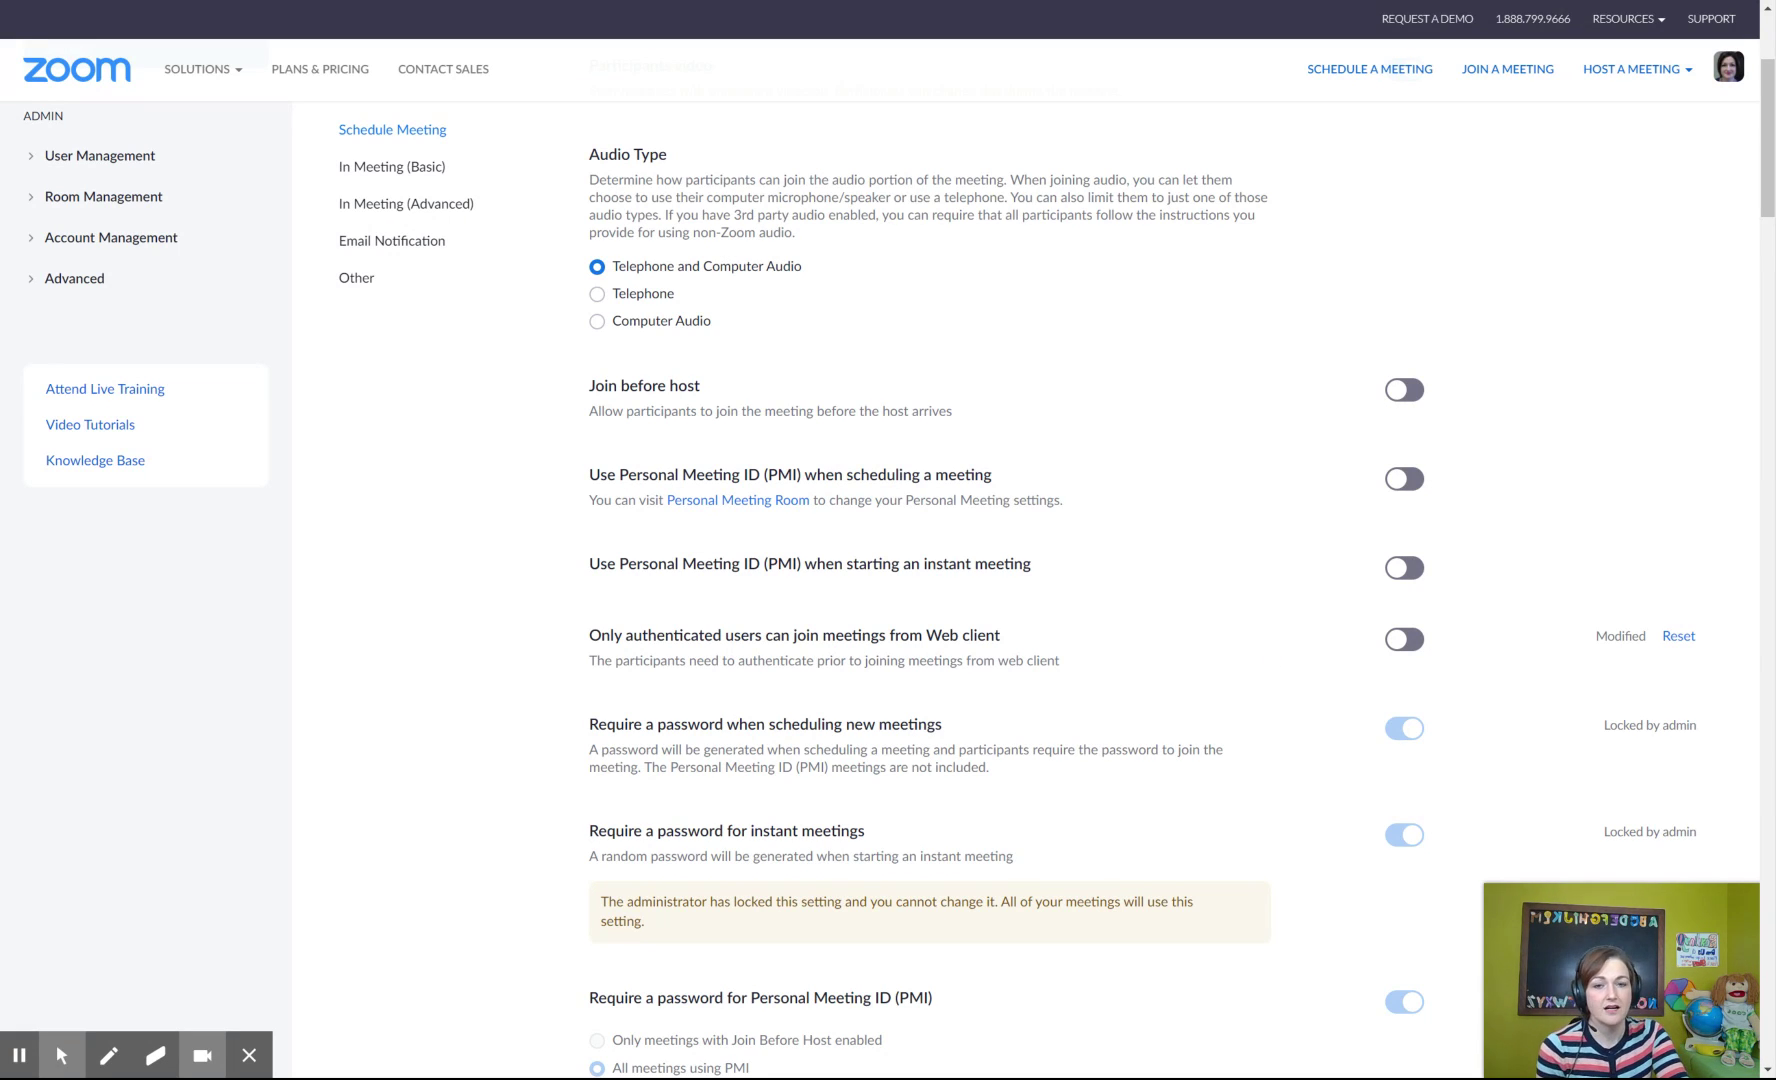
- Review the meeting password, entry muting and reminder settings, plus the In Meeting (Basic) chat and join/leave sound options
scroll(1272, 657, "down", 4)
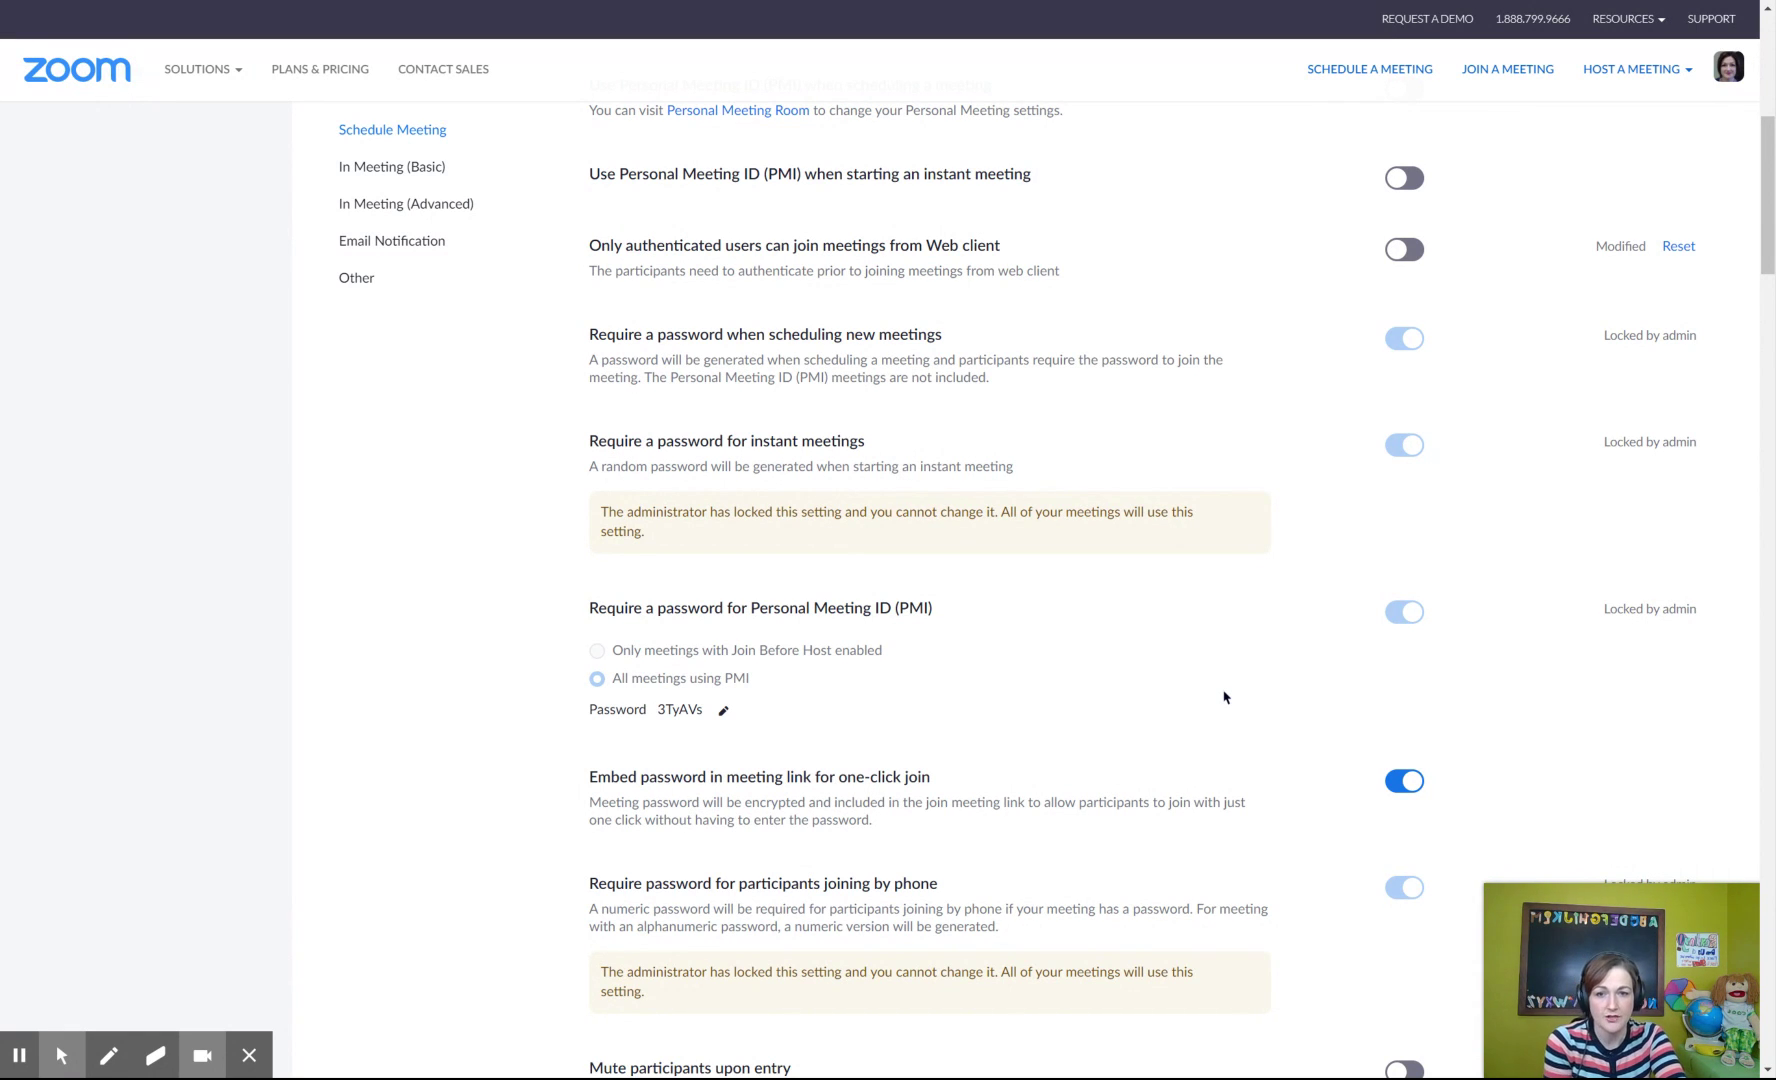
scroll(1190, 685, "down", 1)
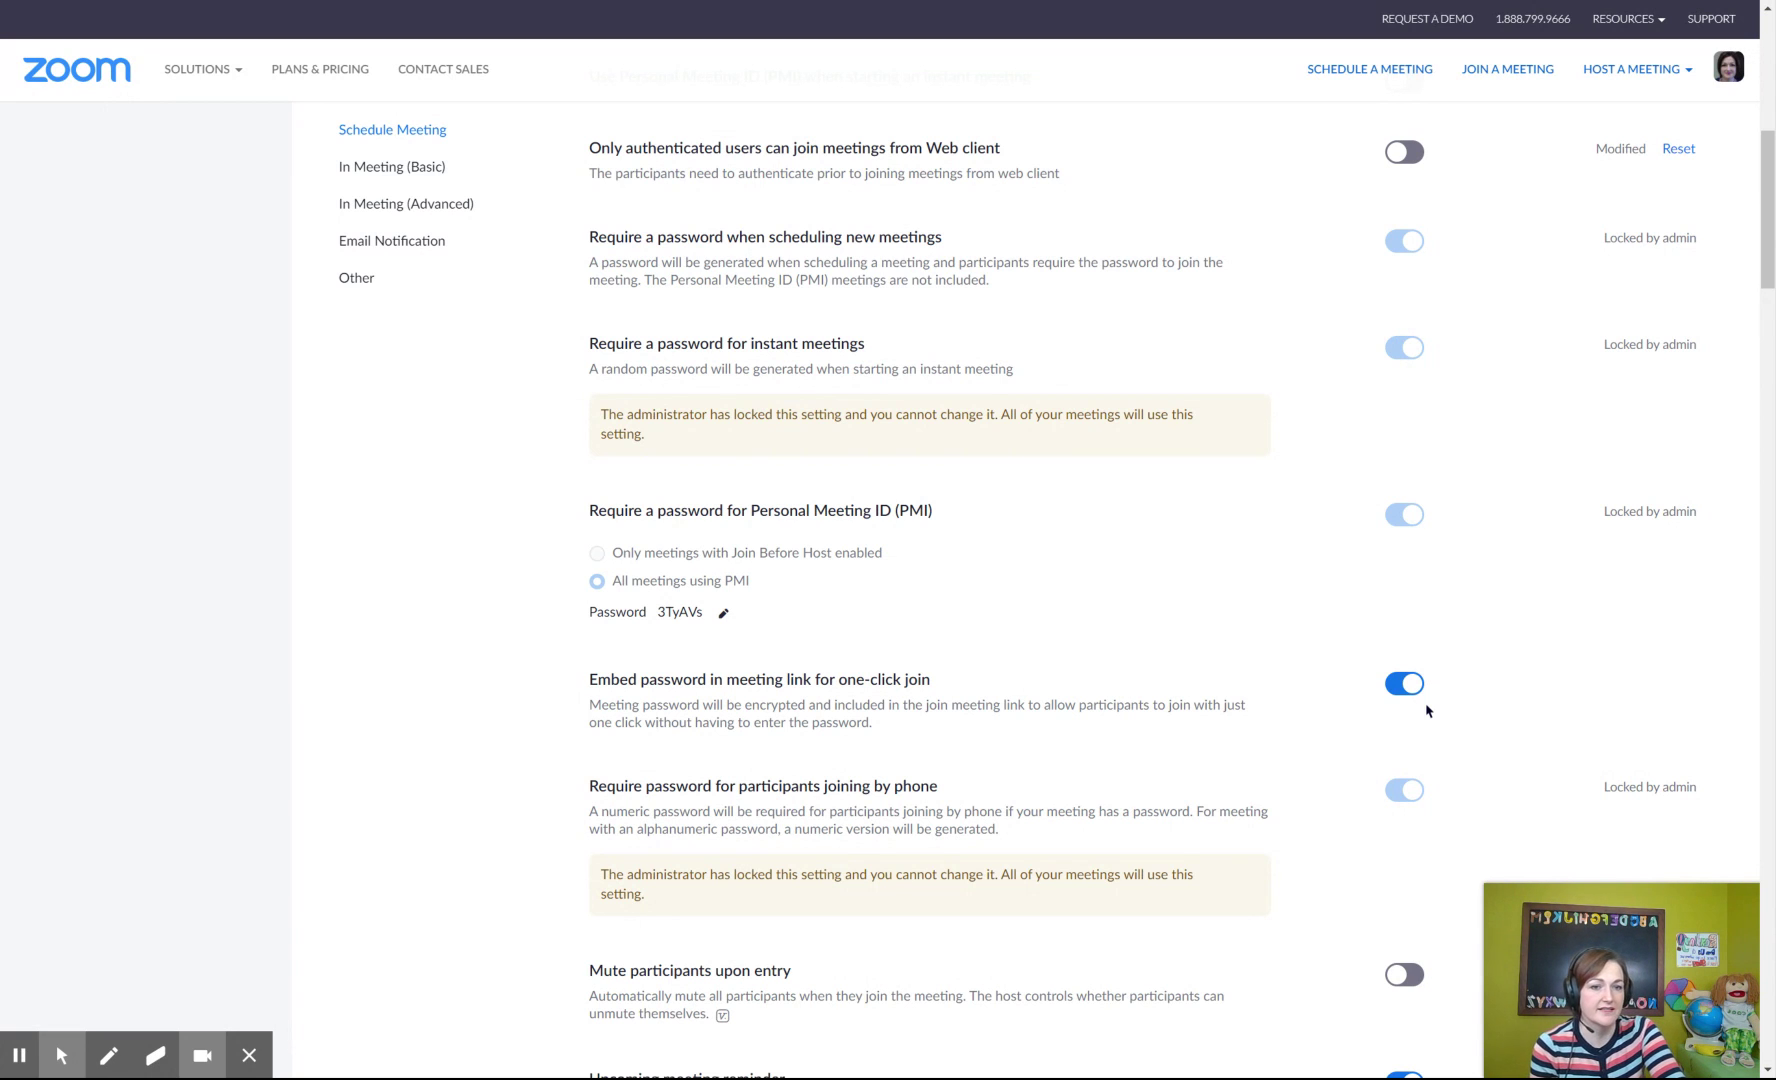
scroll(1300, 705, "down", 4)
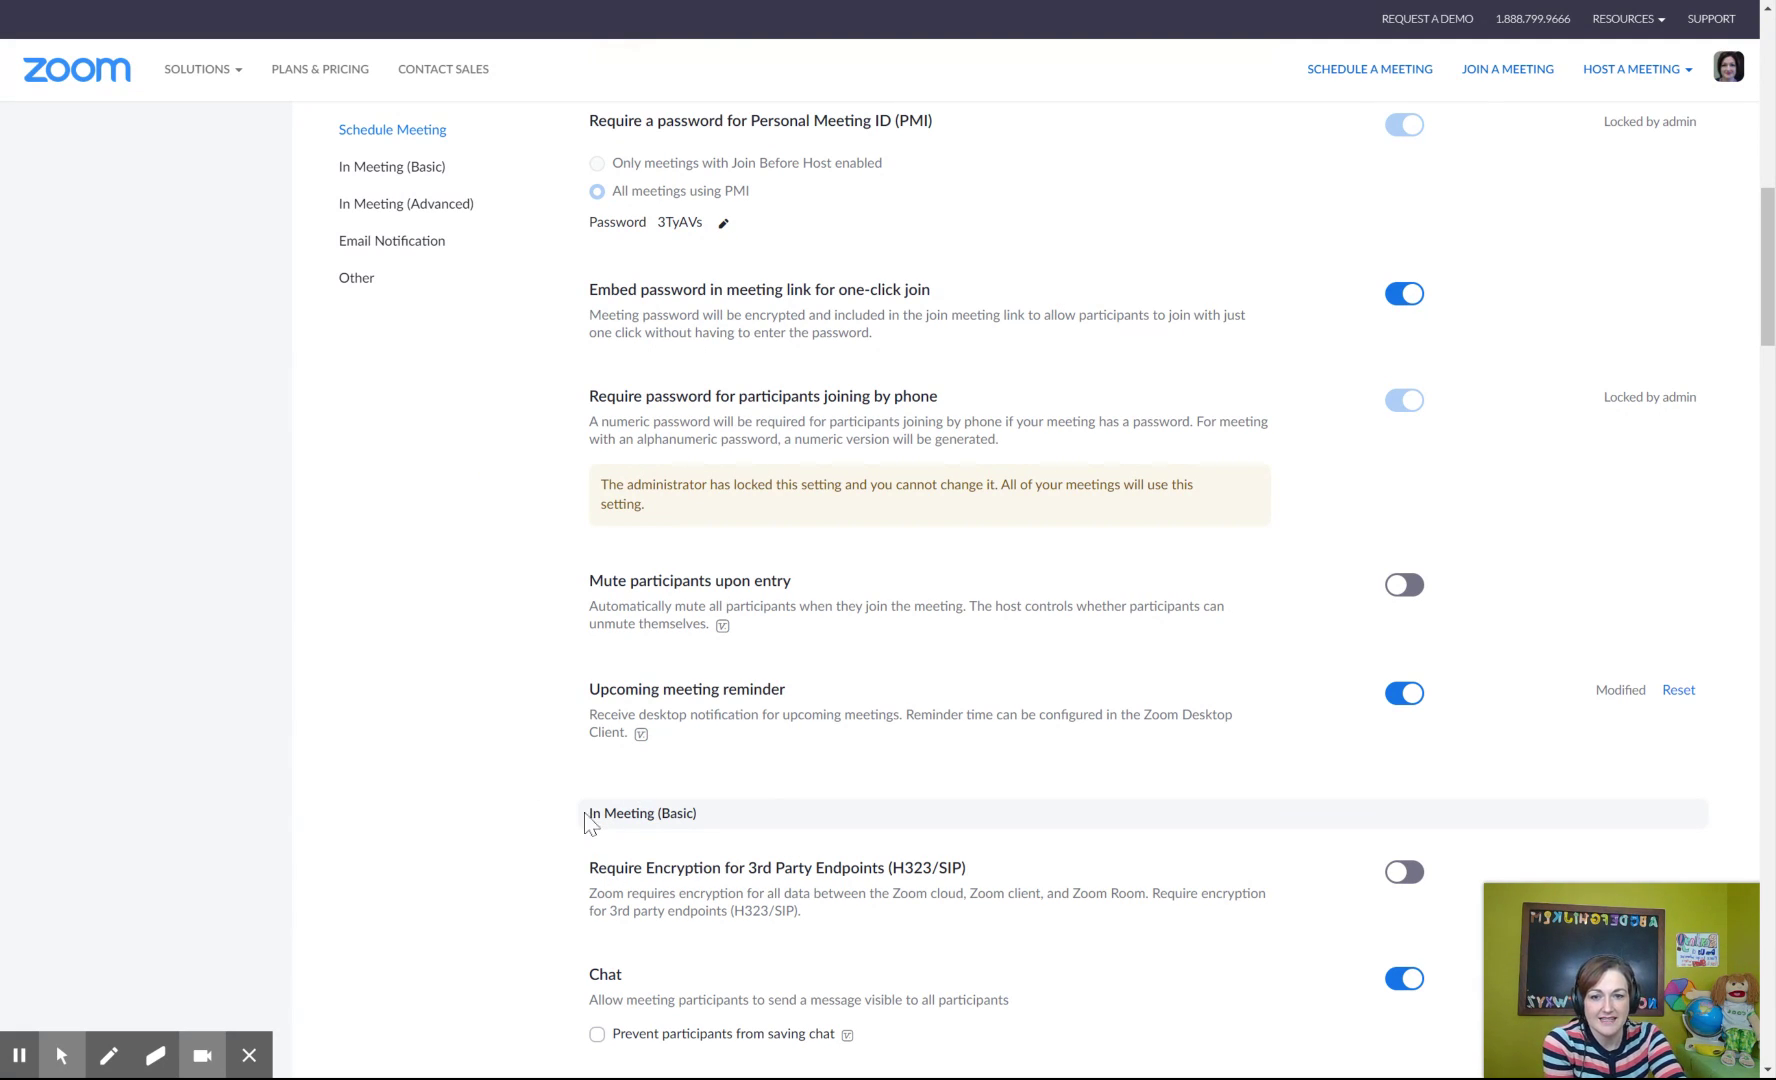
scroll(590, 830, "down", 3)
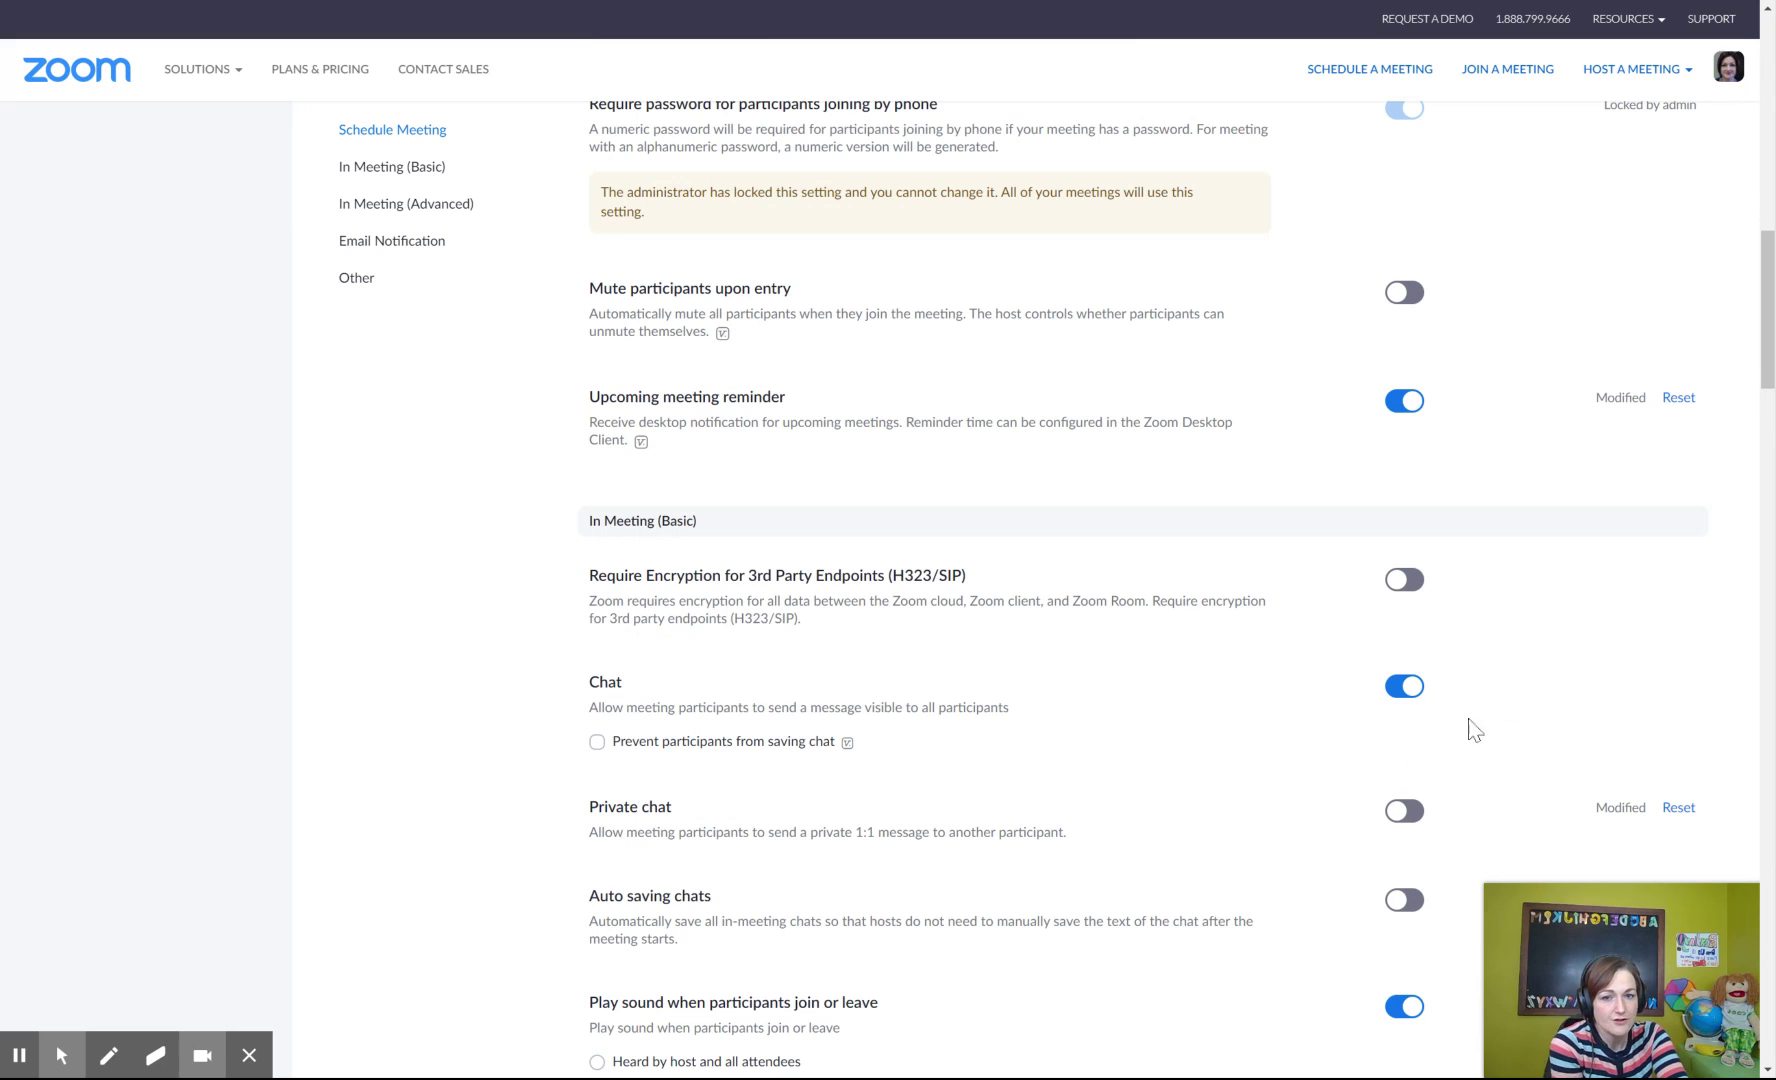
scroll(990, 675, "down", 2)
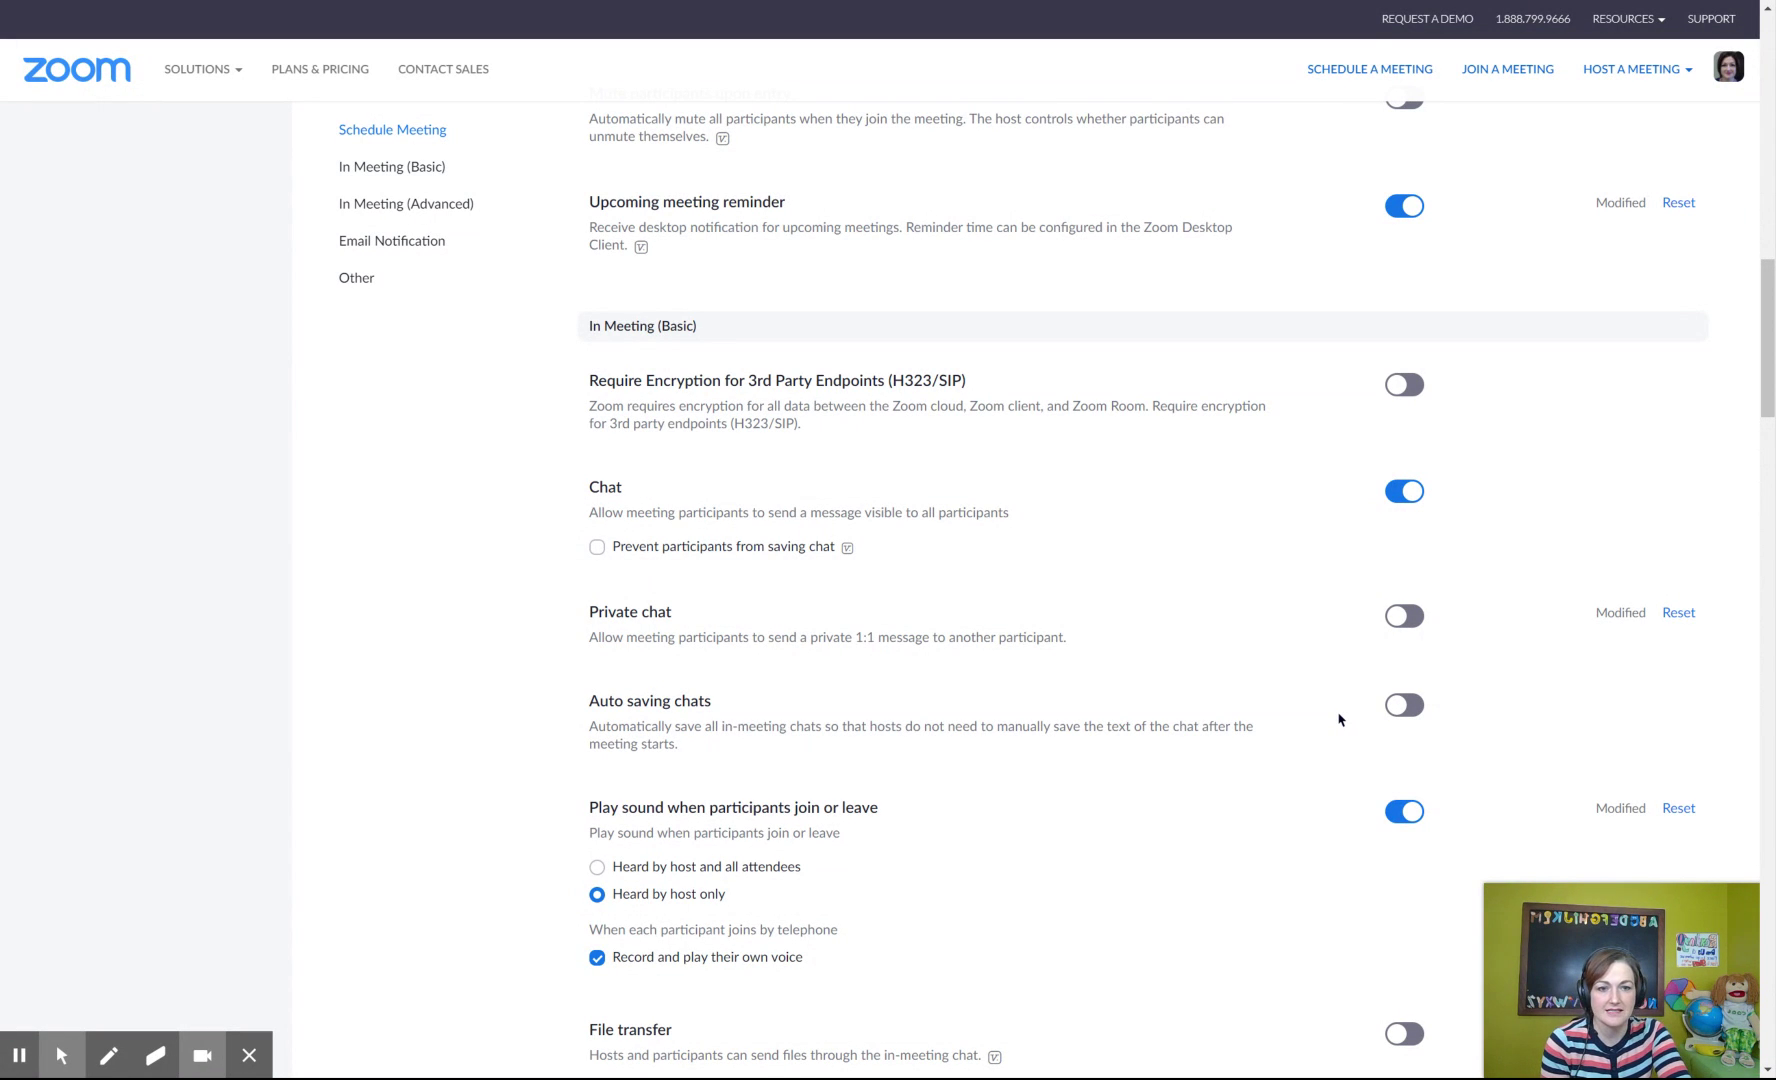
scroll(1340, 719, "down", 2)
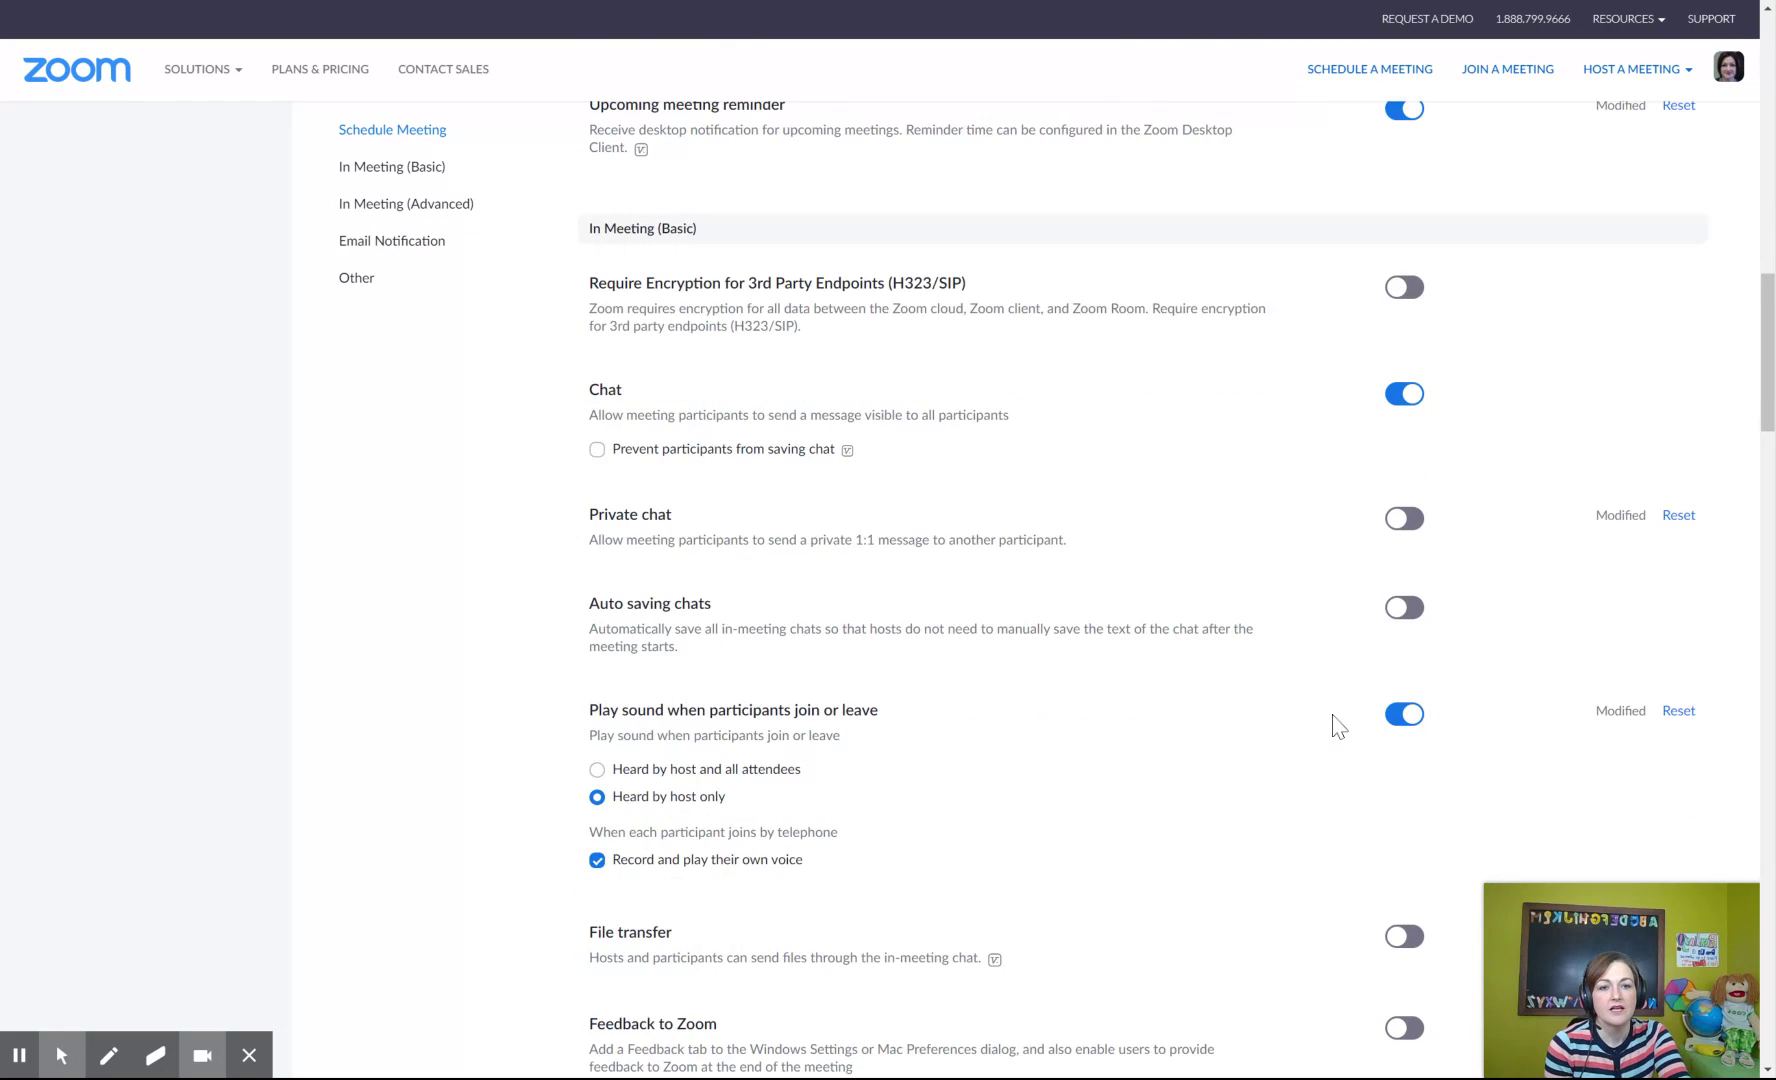
left_click_drag(583, 600, 866, 766)
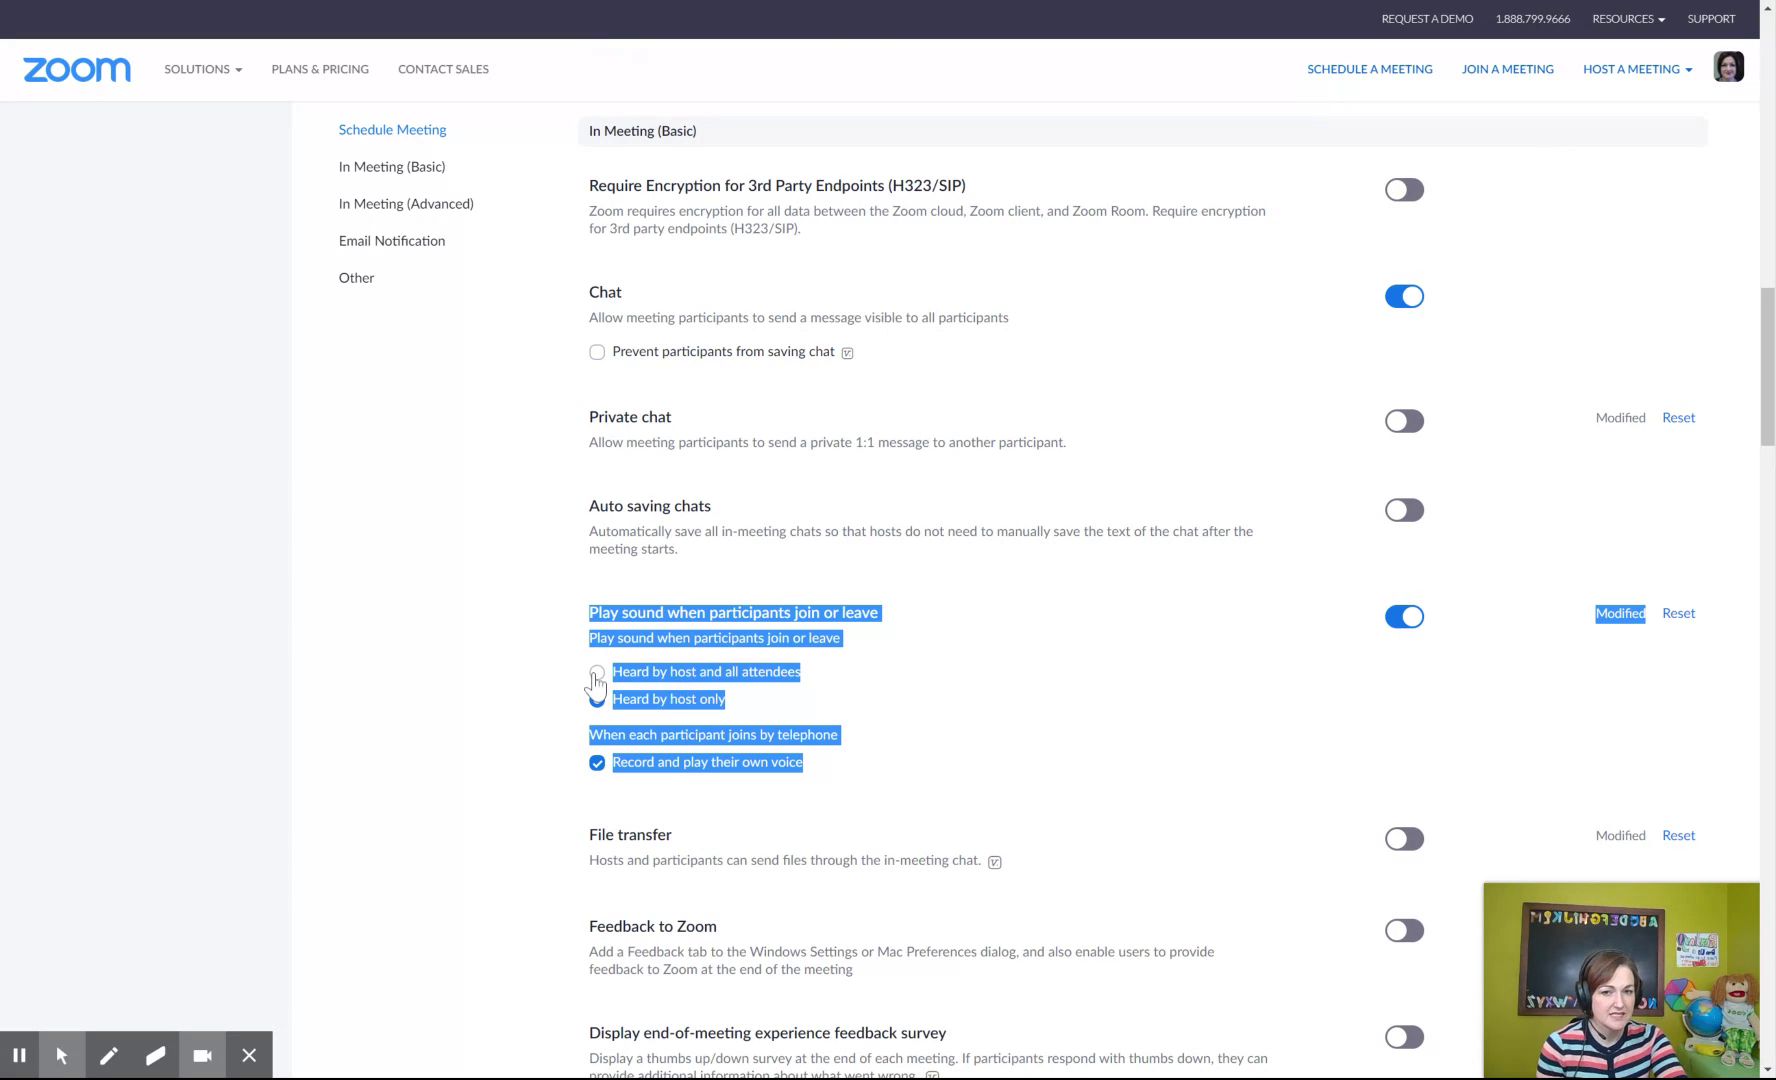
left_click(1094, 698)
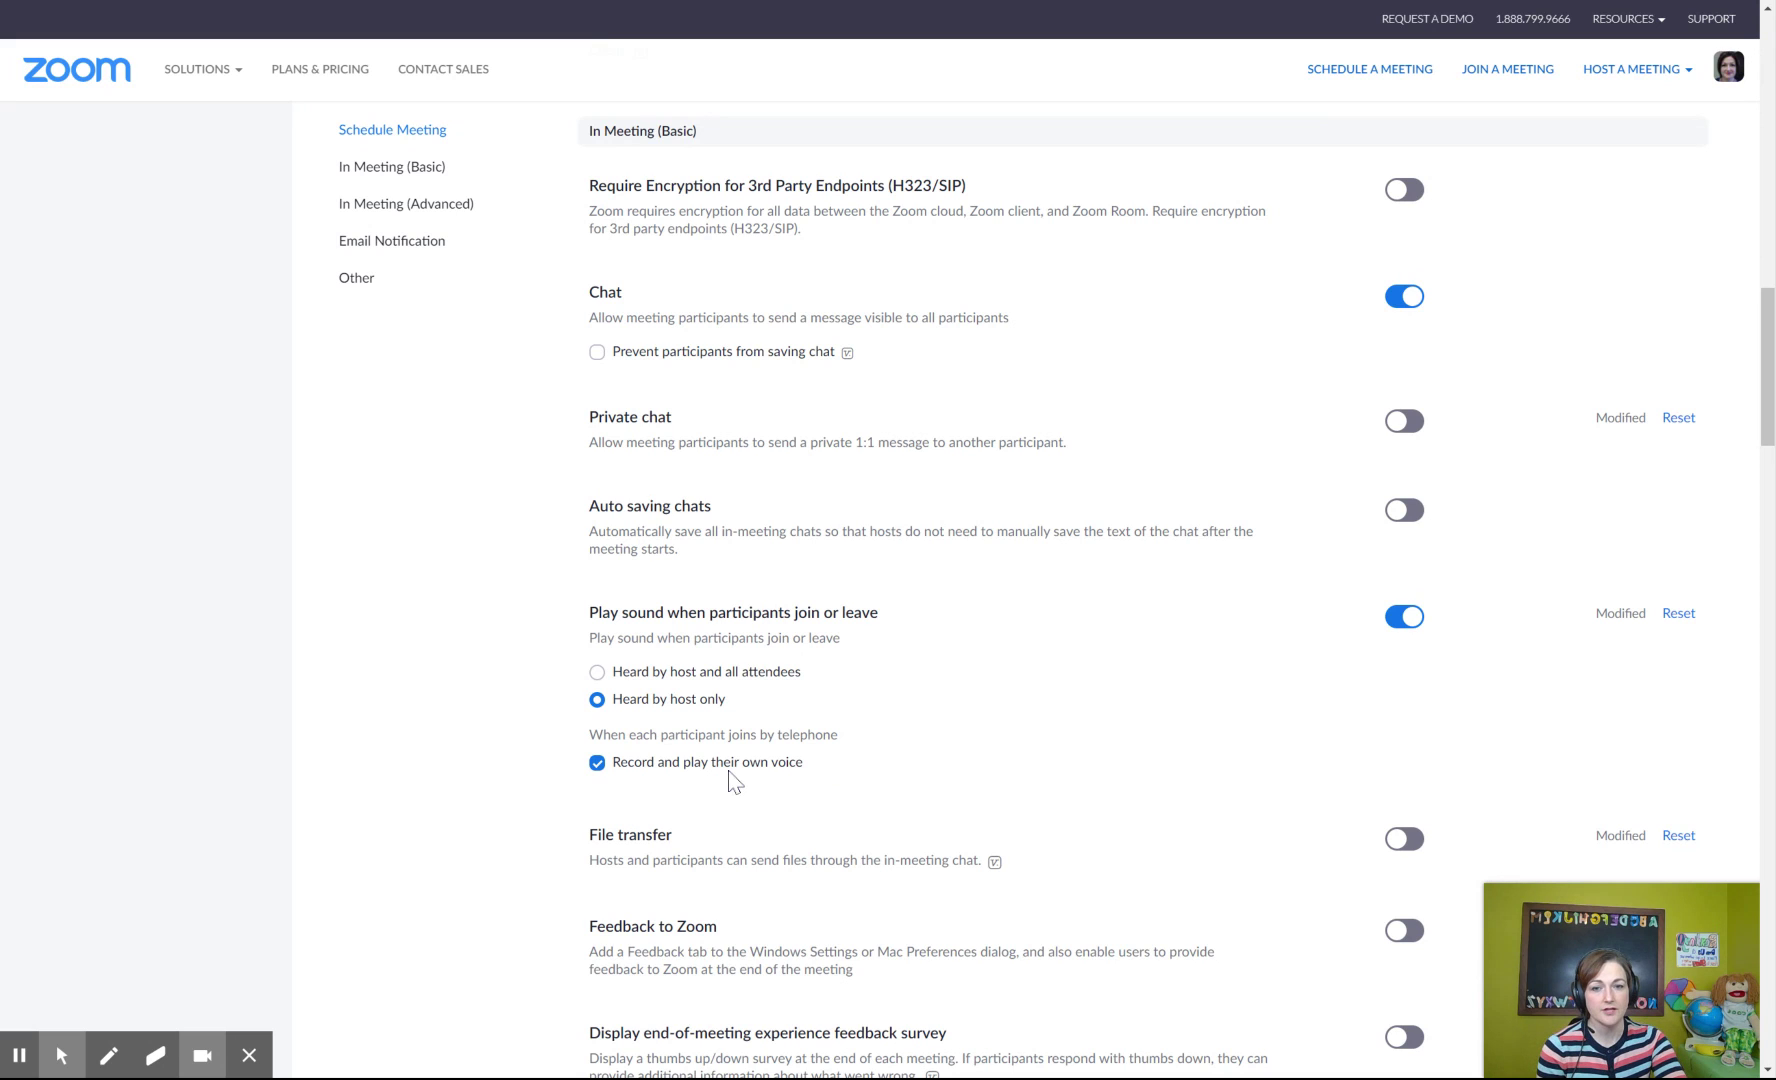
- Examine the remaining In Meeting (Basic) settings, from file transfer and screen sharing through participant renaming and profile pictures
scroll(731, 780, "down", 3)
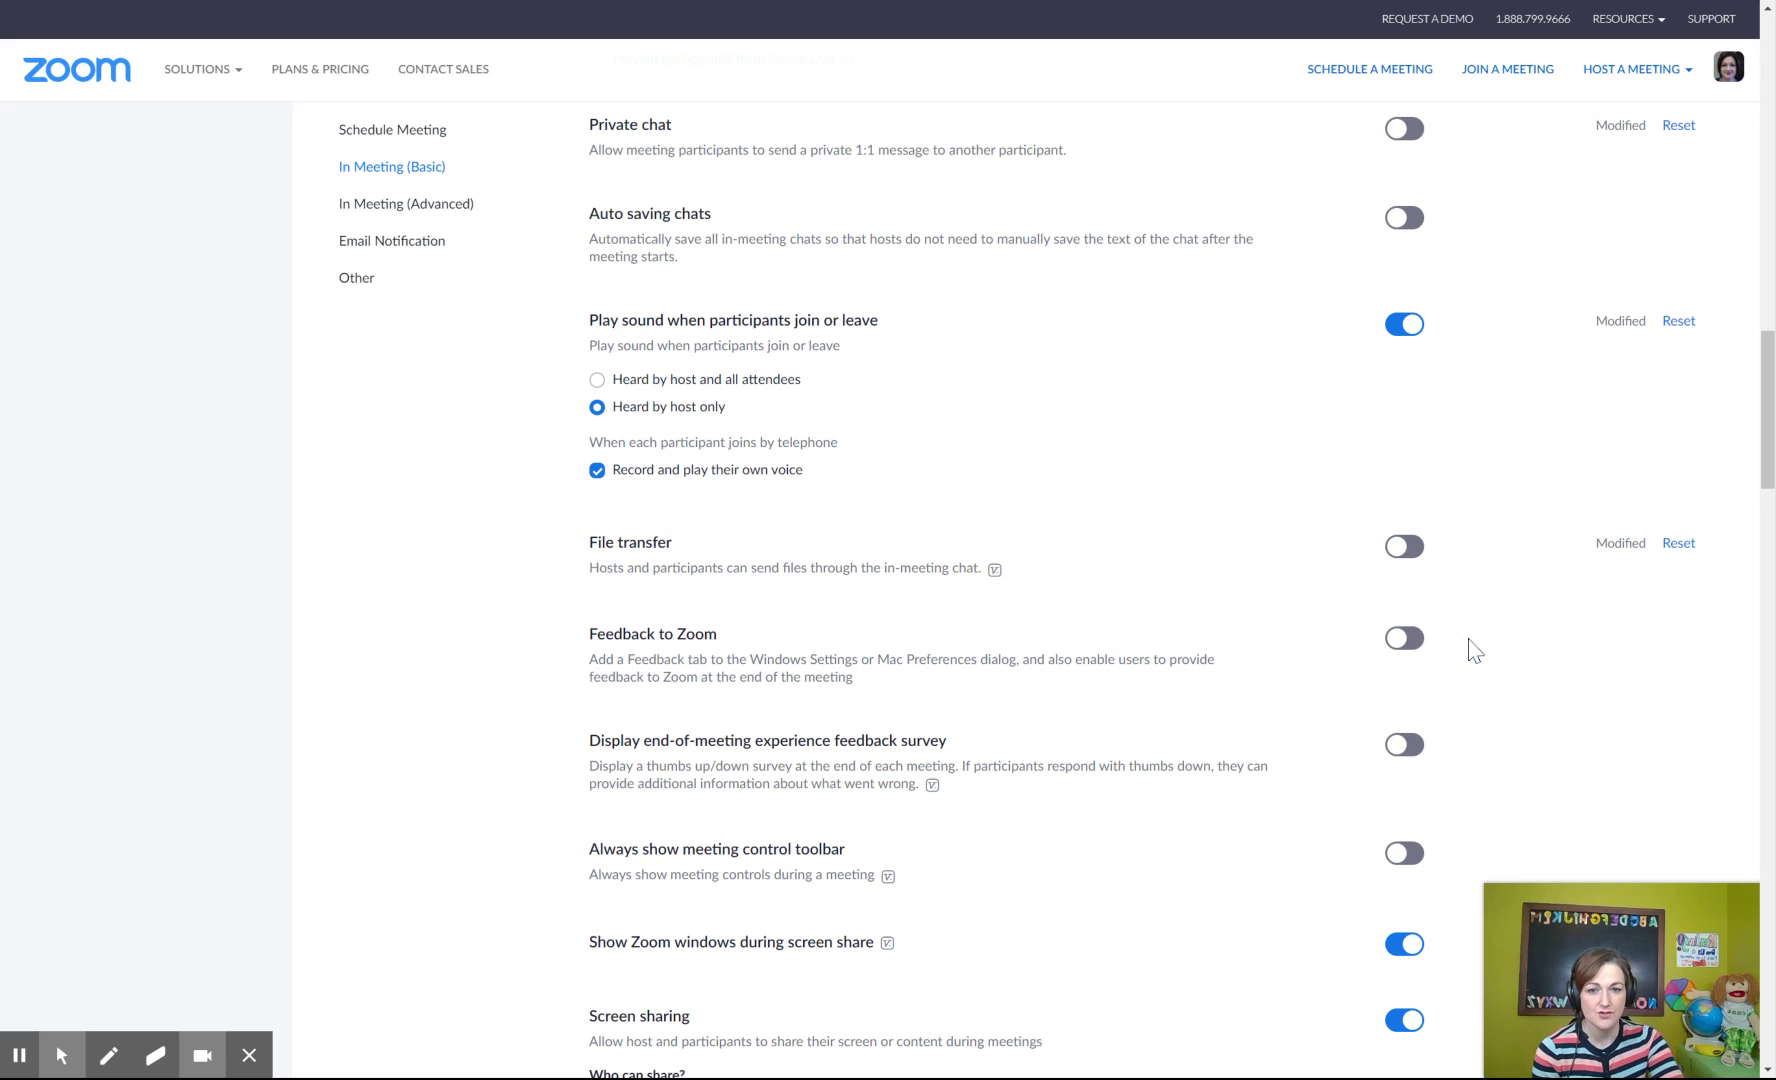
scroll(1468, 645, "down", 2)
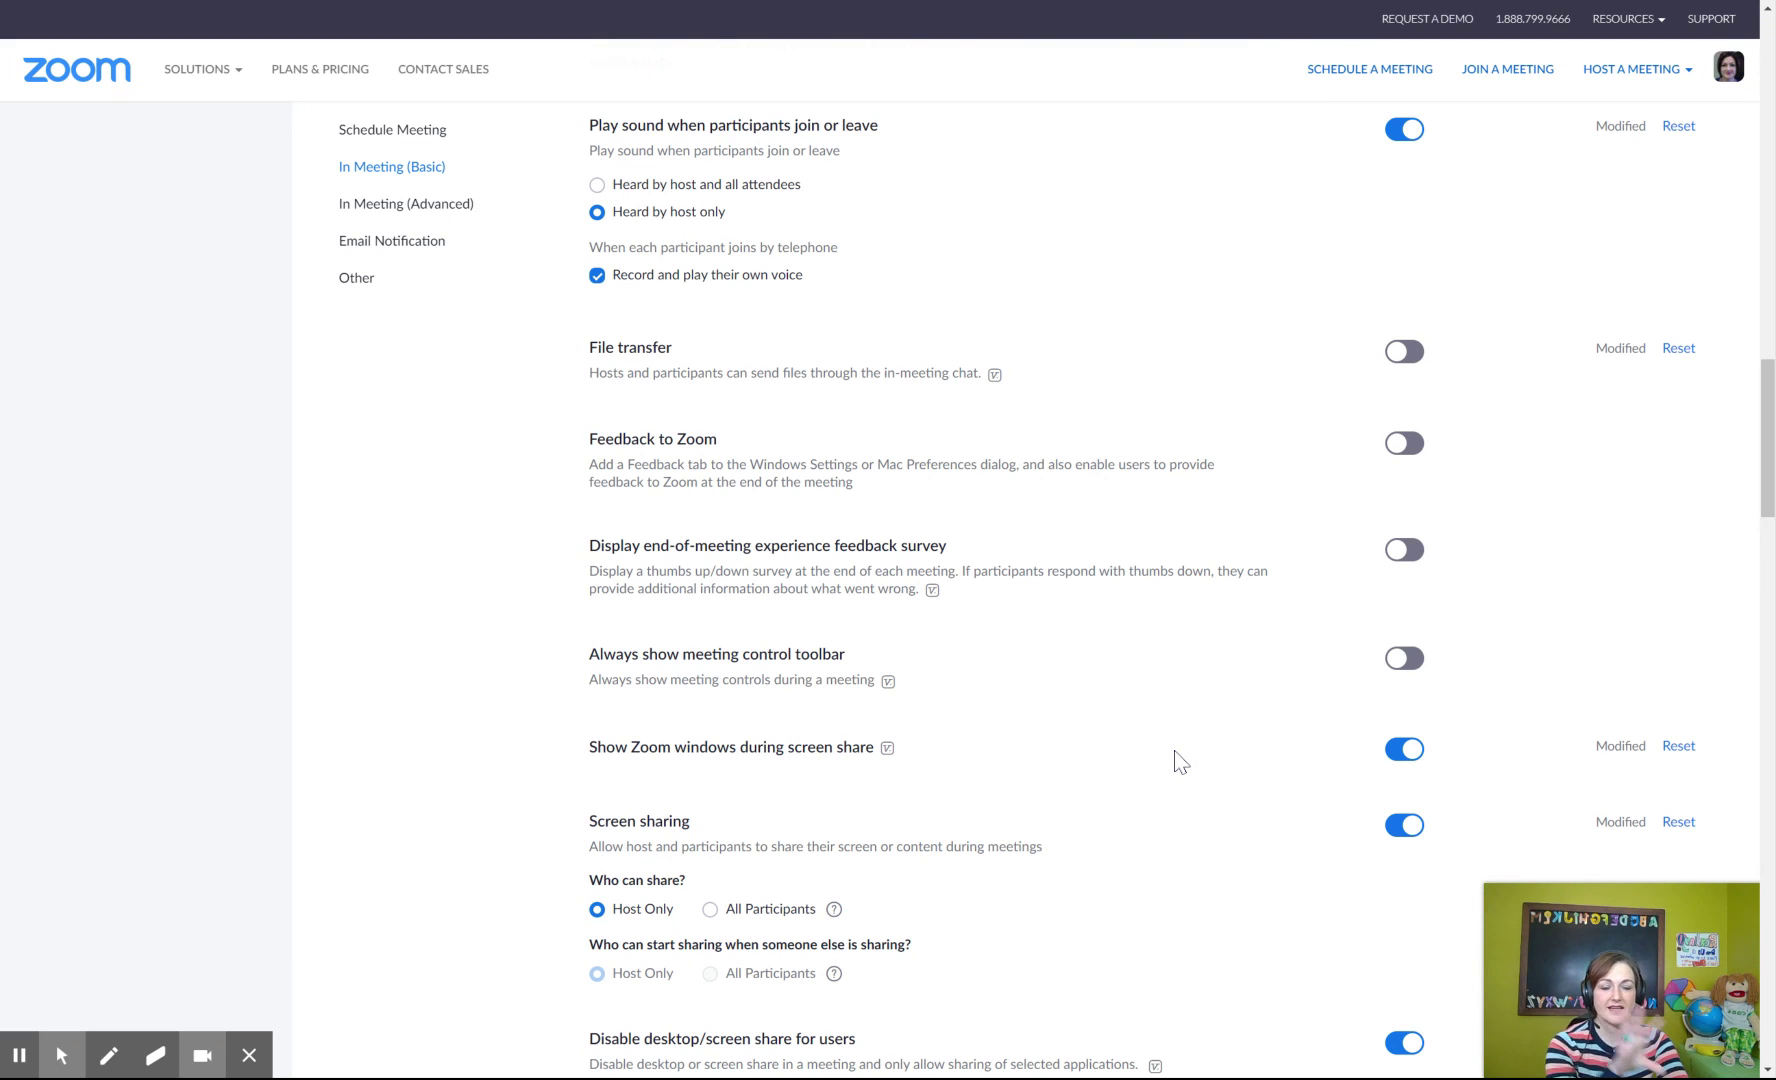
scroll(1177, 757, "down", 2)
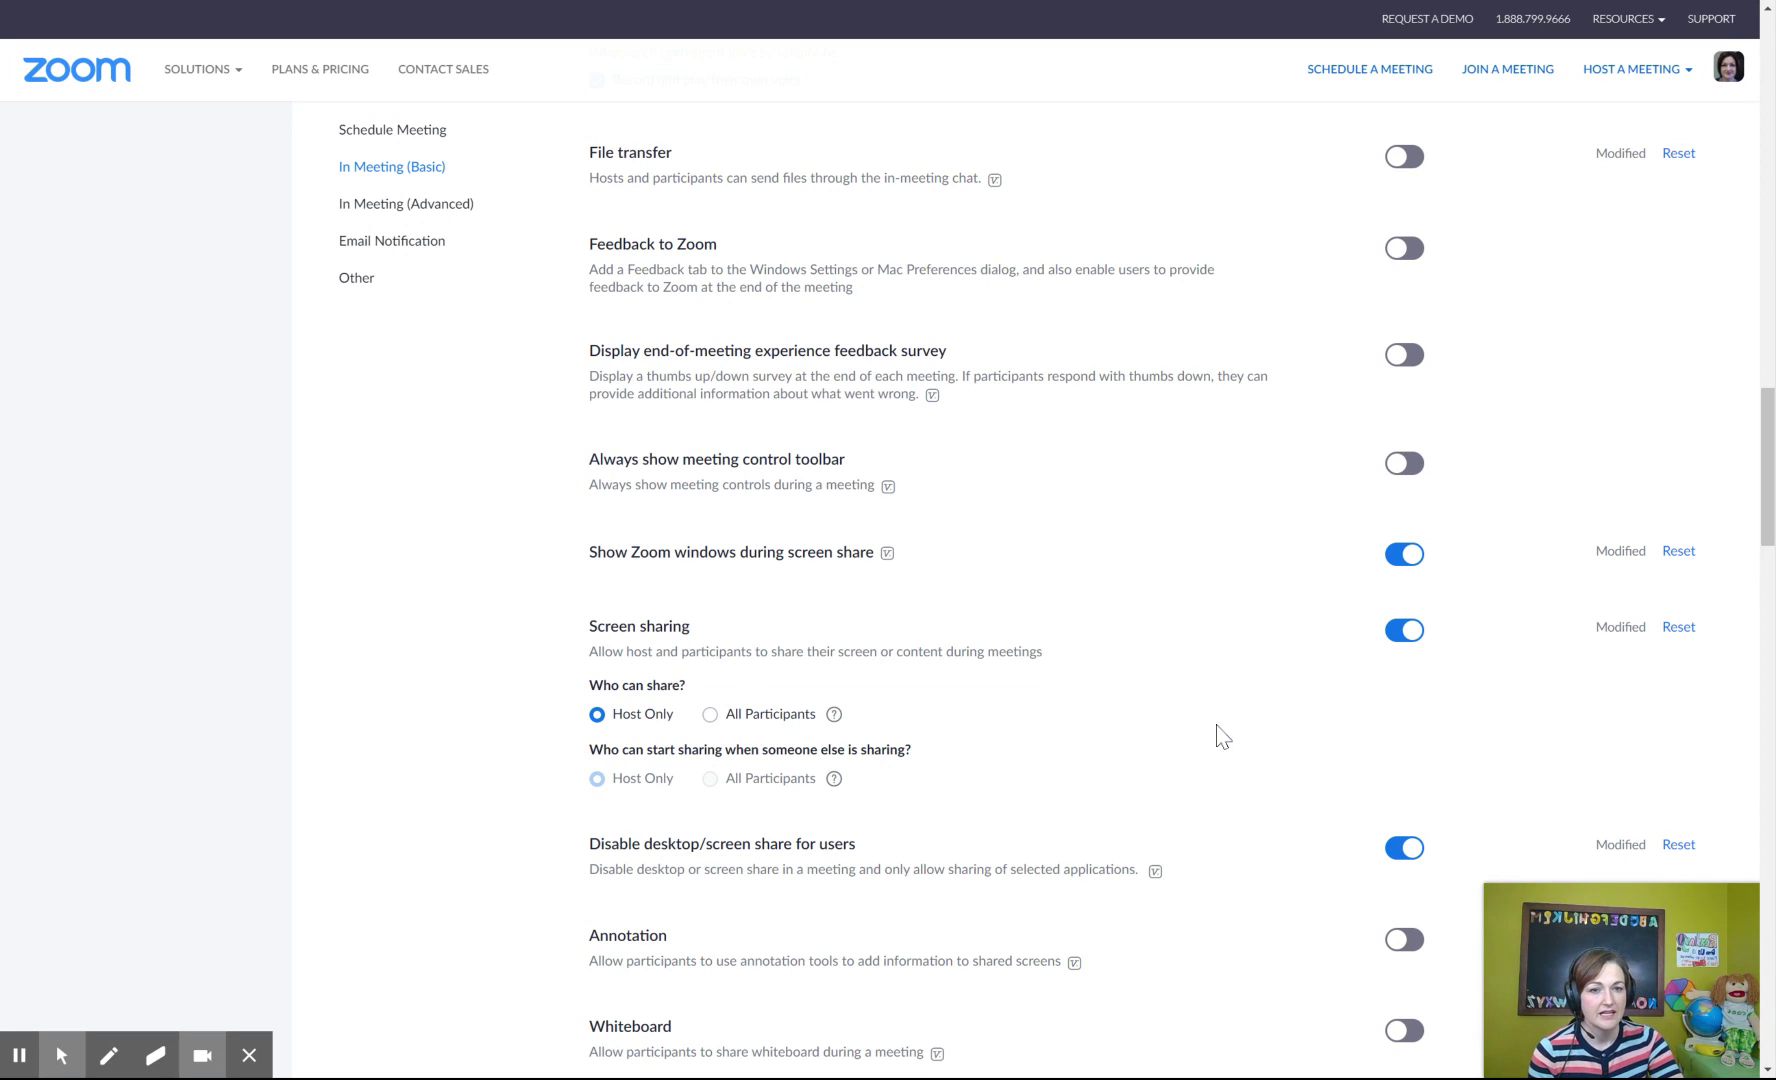
scroll(1221, 736, "down", 2)
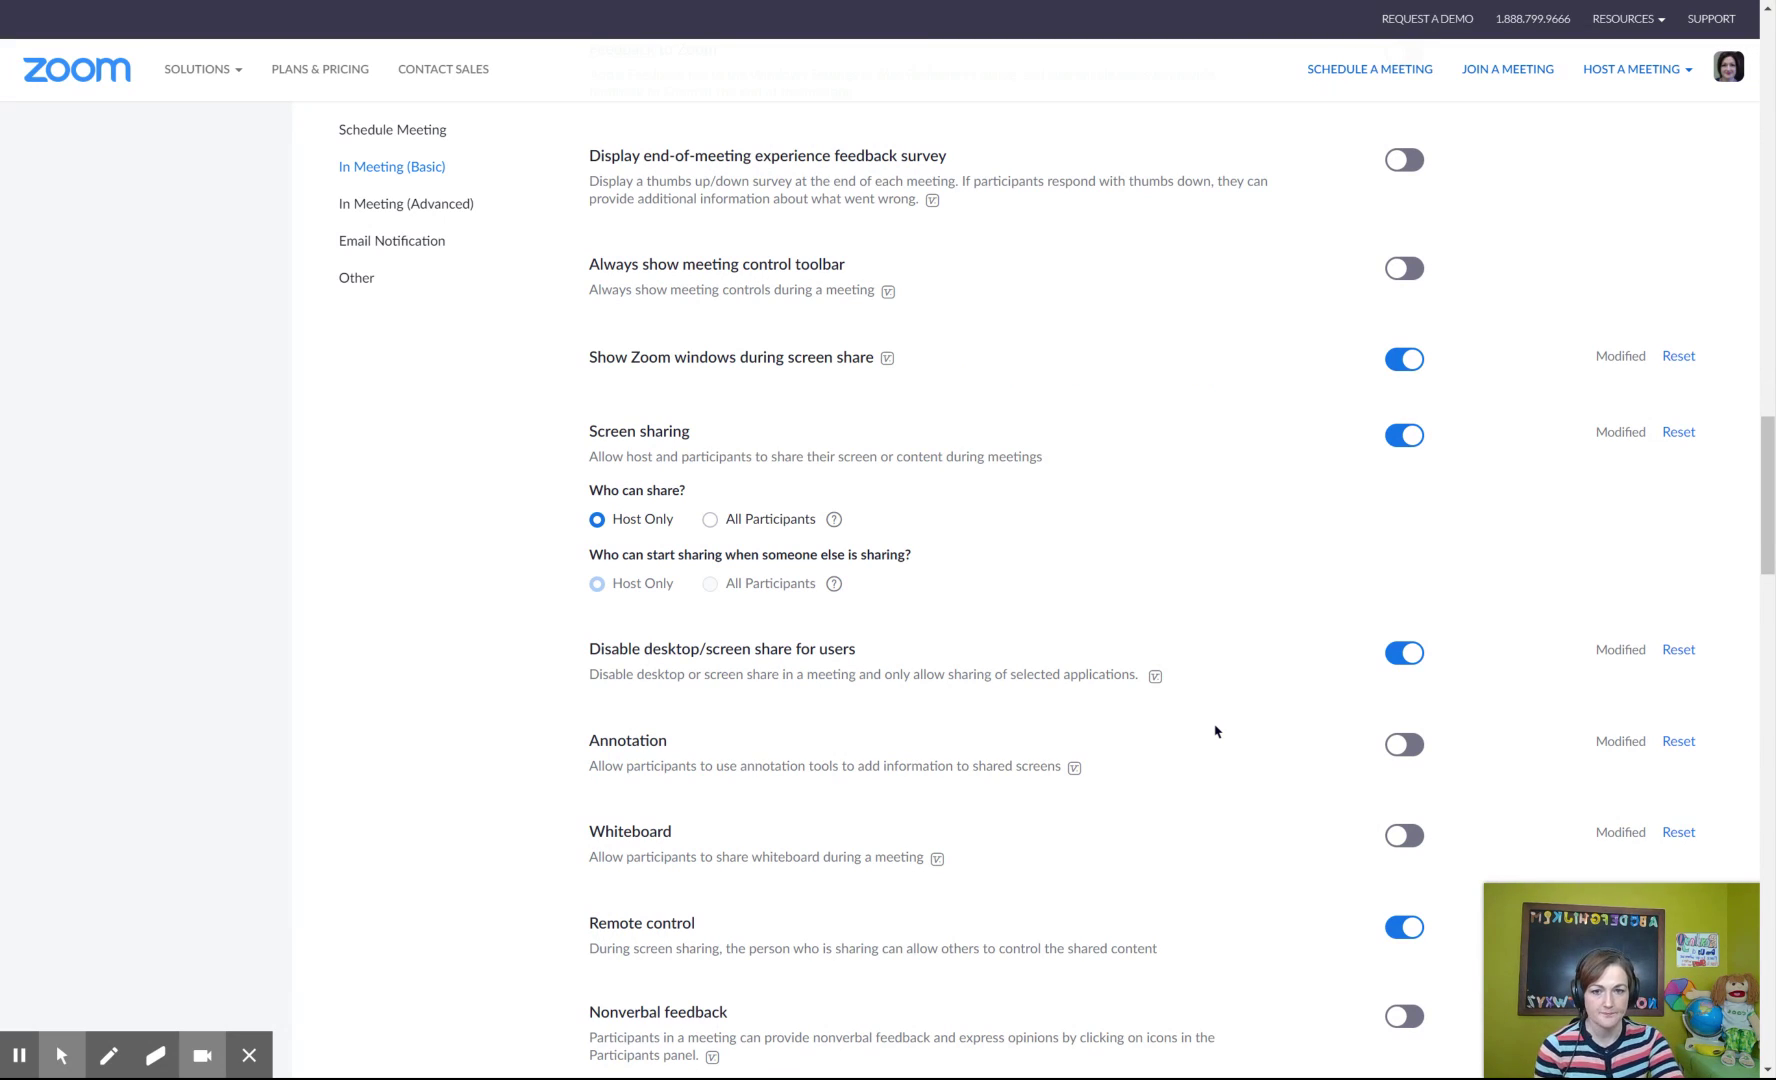
scroll(840, 697, "down", 1)
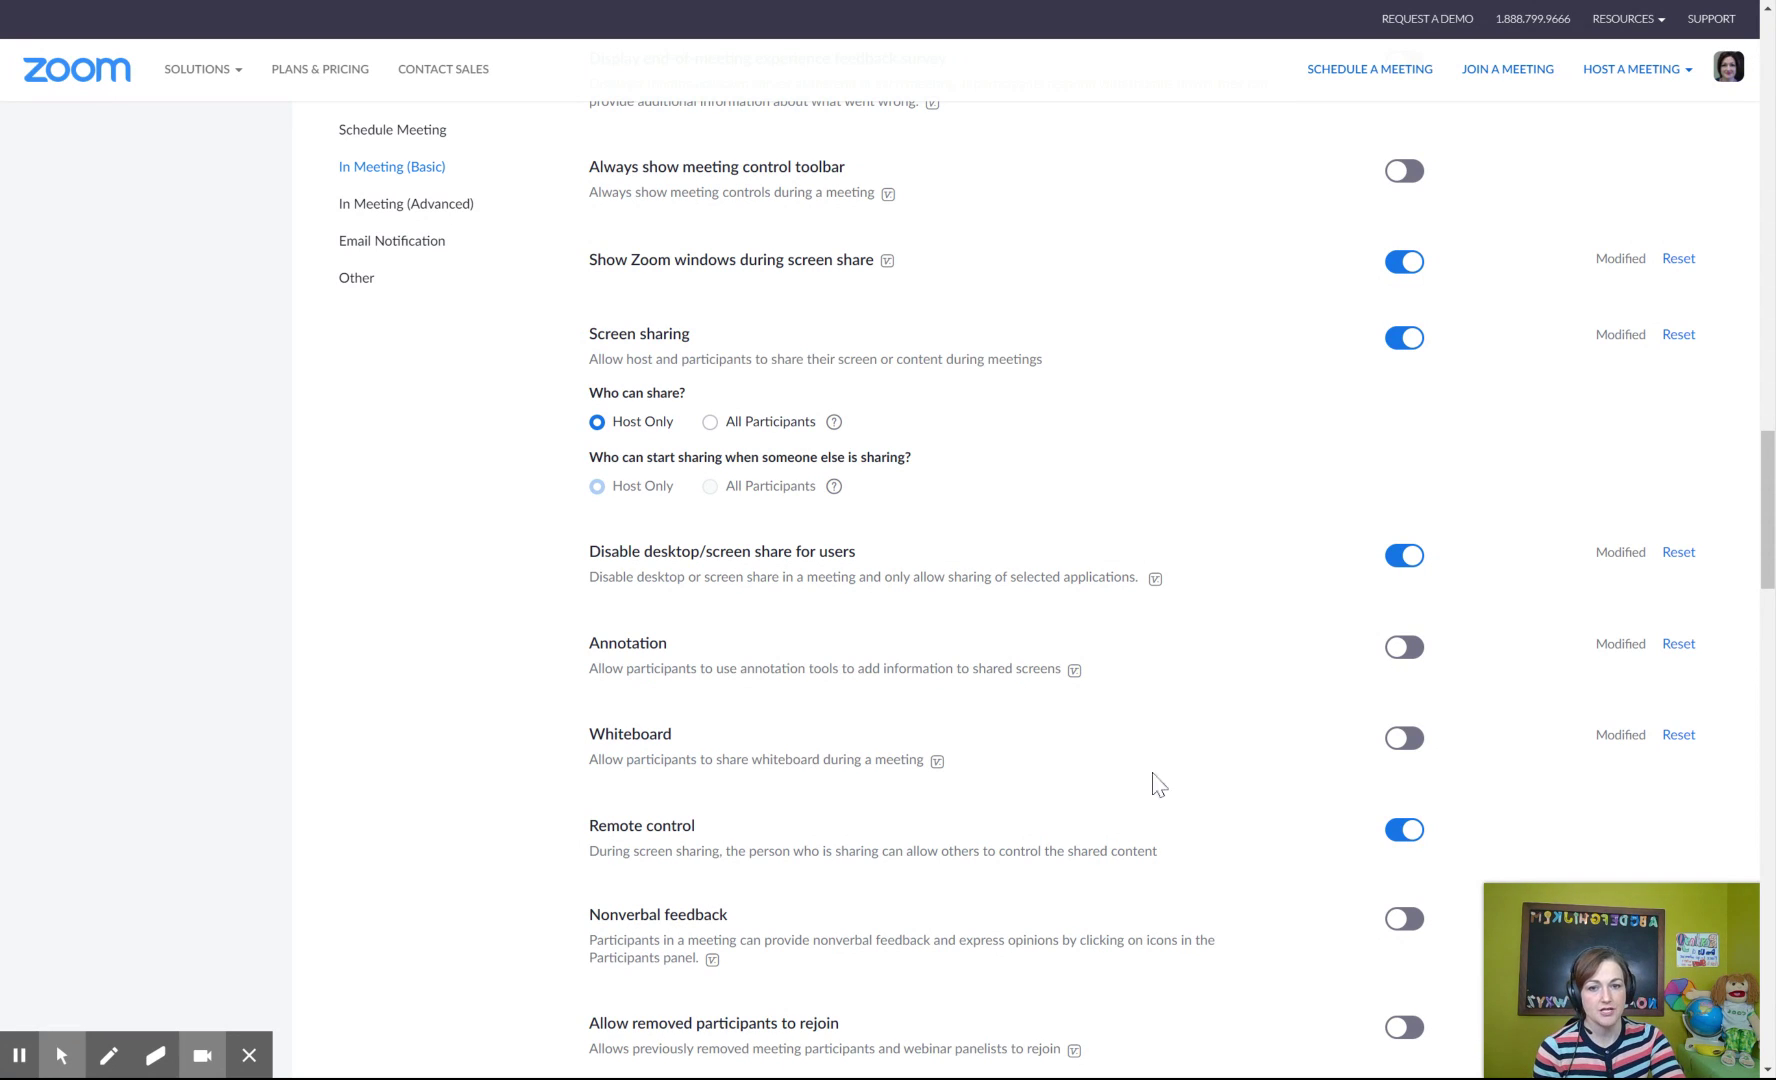
scroll(1183, 756, "down", 2)
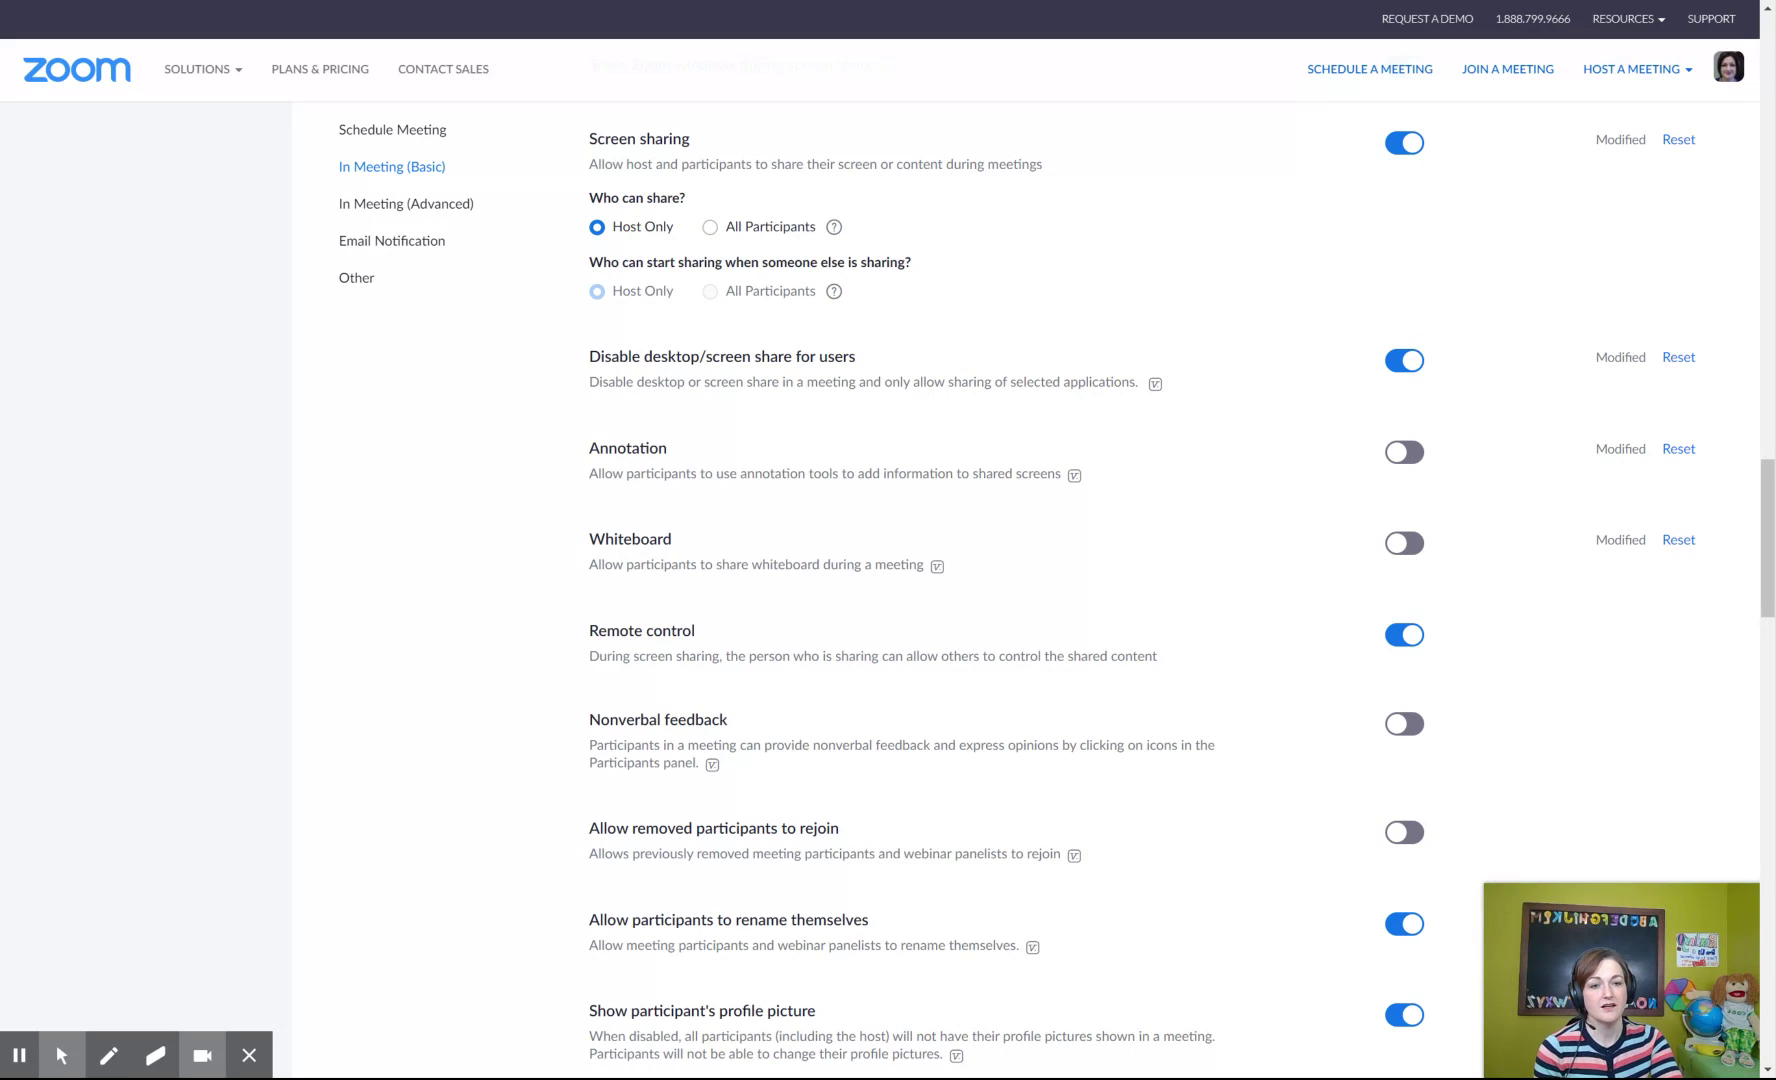
scroll(575, 770, "down", 2)
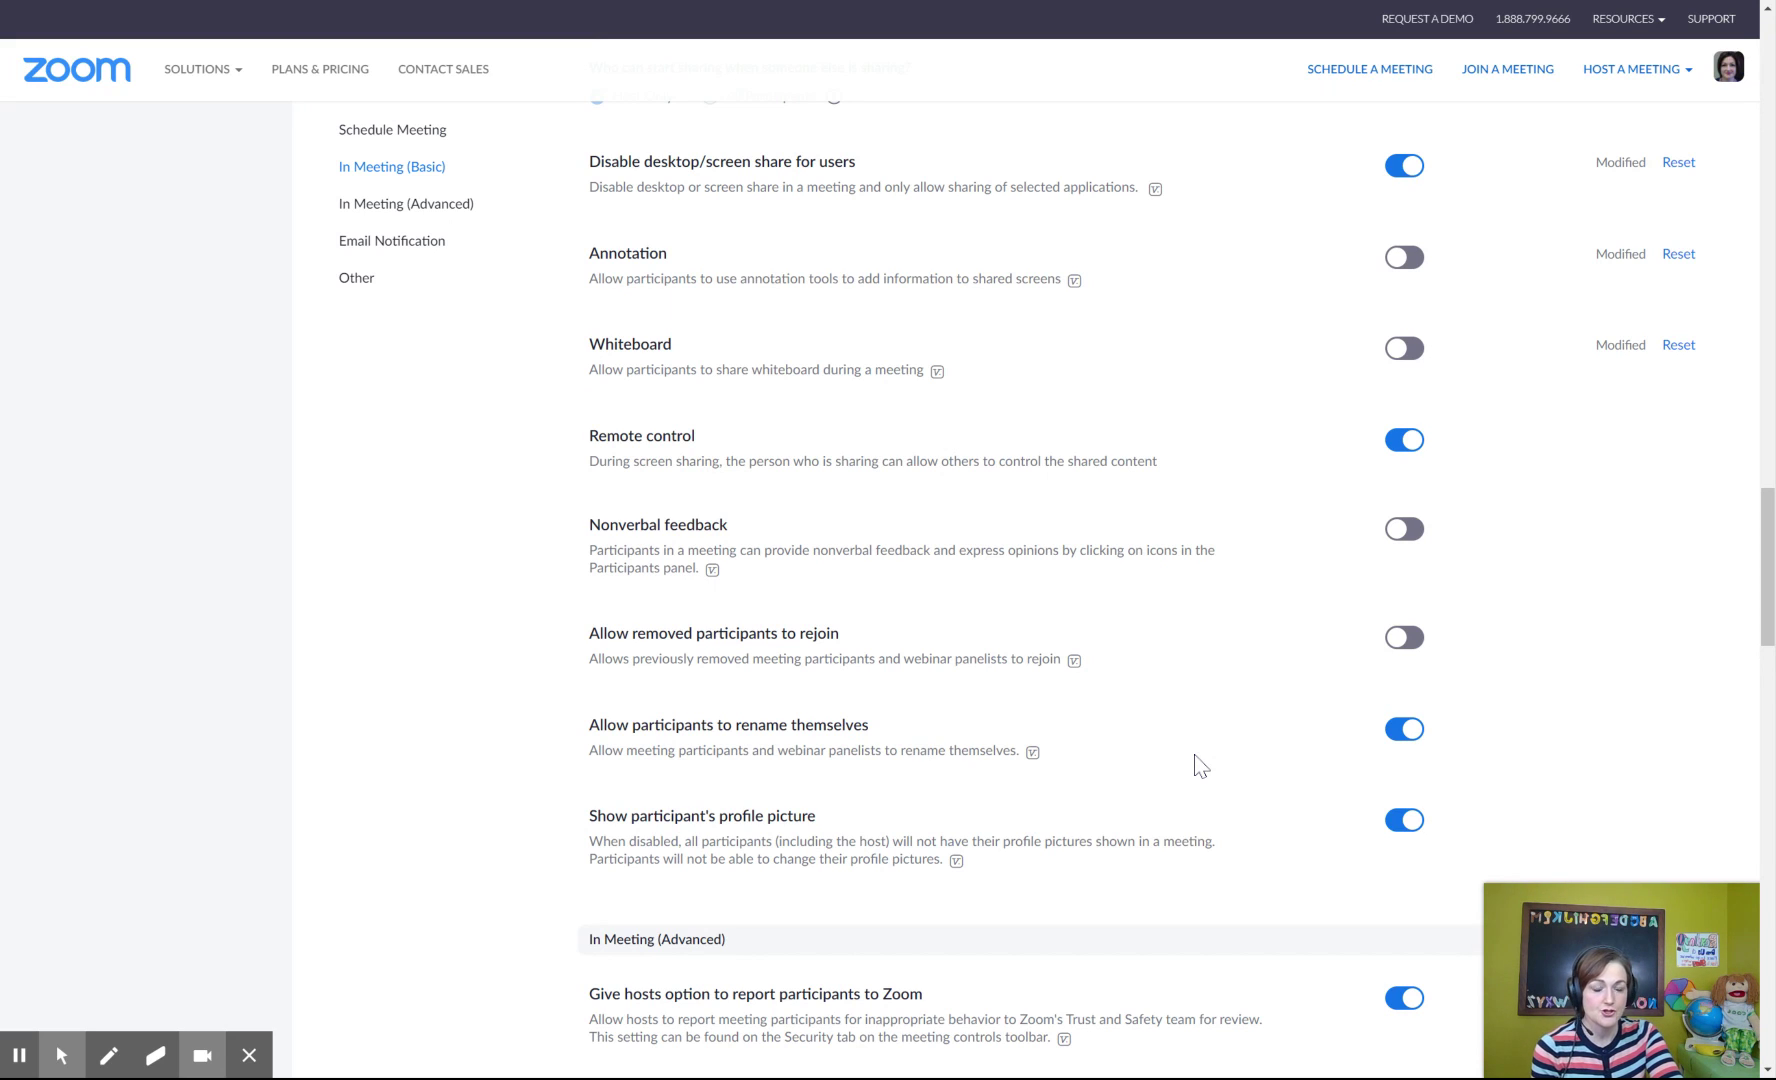
scroll(1200, 765, "down", 1)
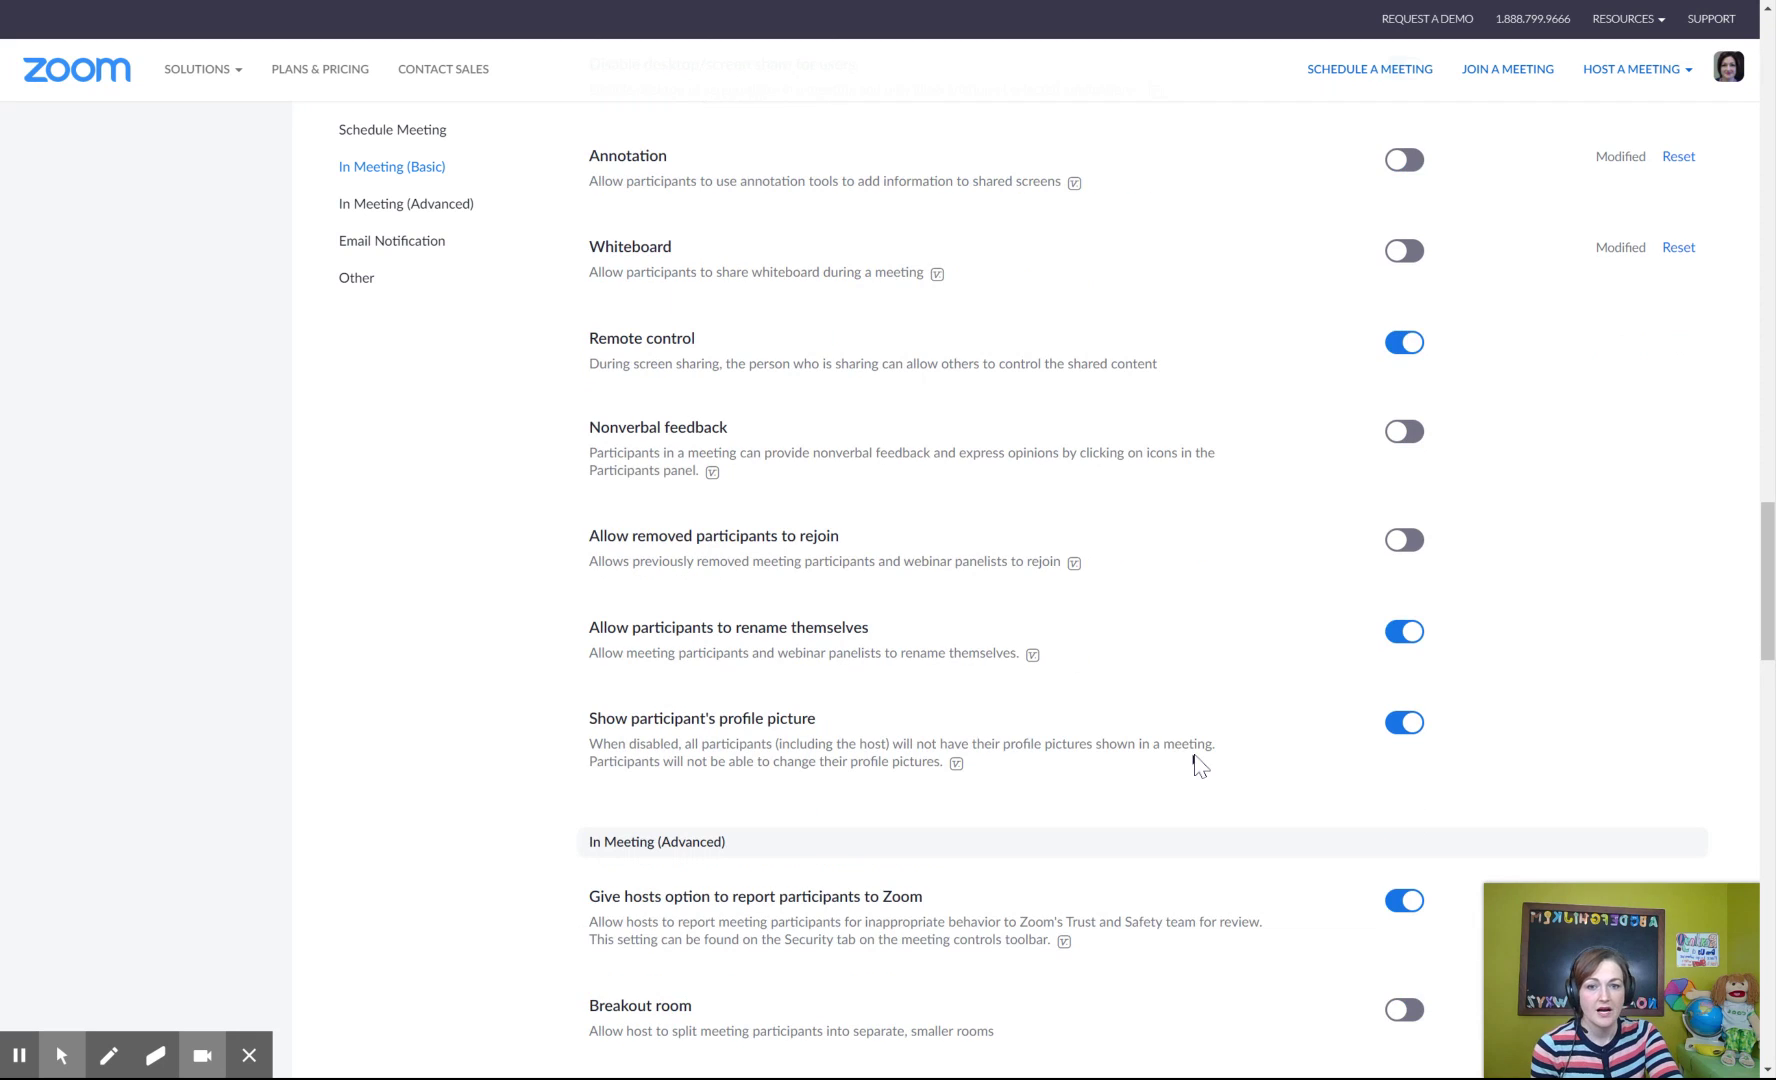
- Examine the In Meeting (Advanced) settings, from reporting participants and breakout rooms through virtual background and original sound
scroll(1200, 765, "down", 2)
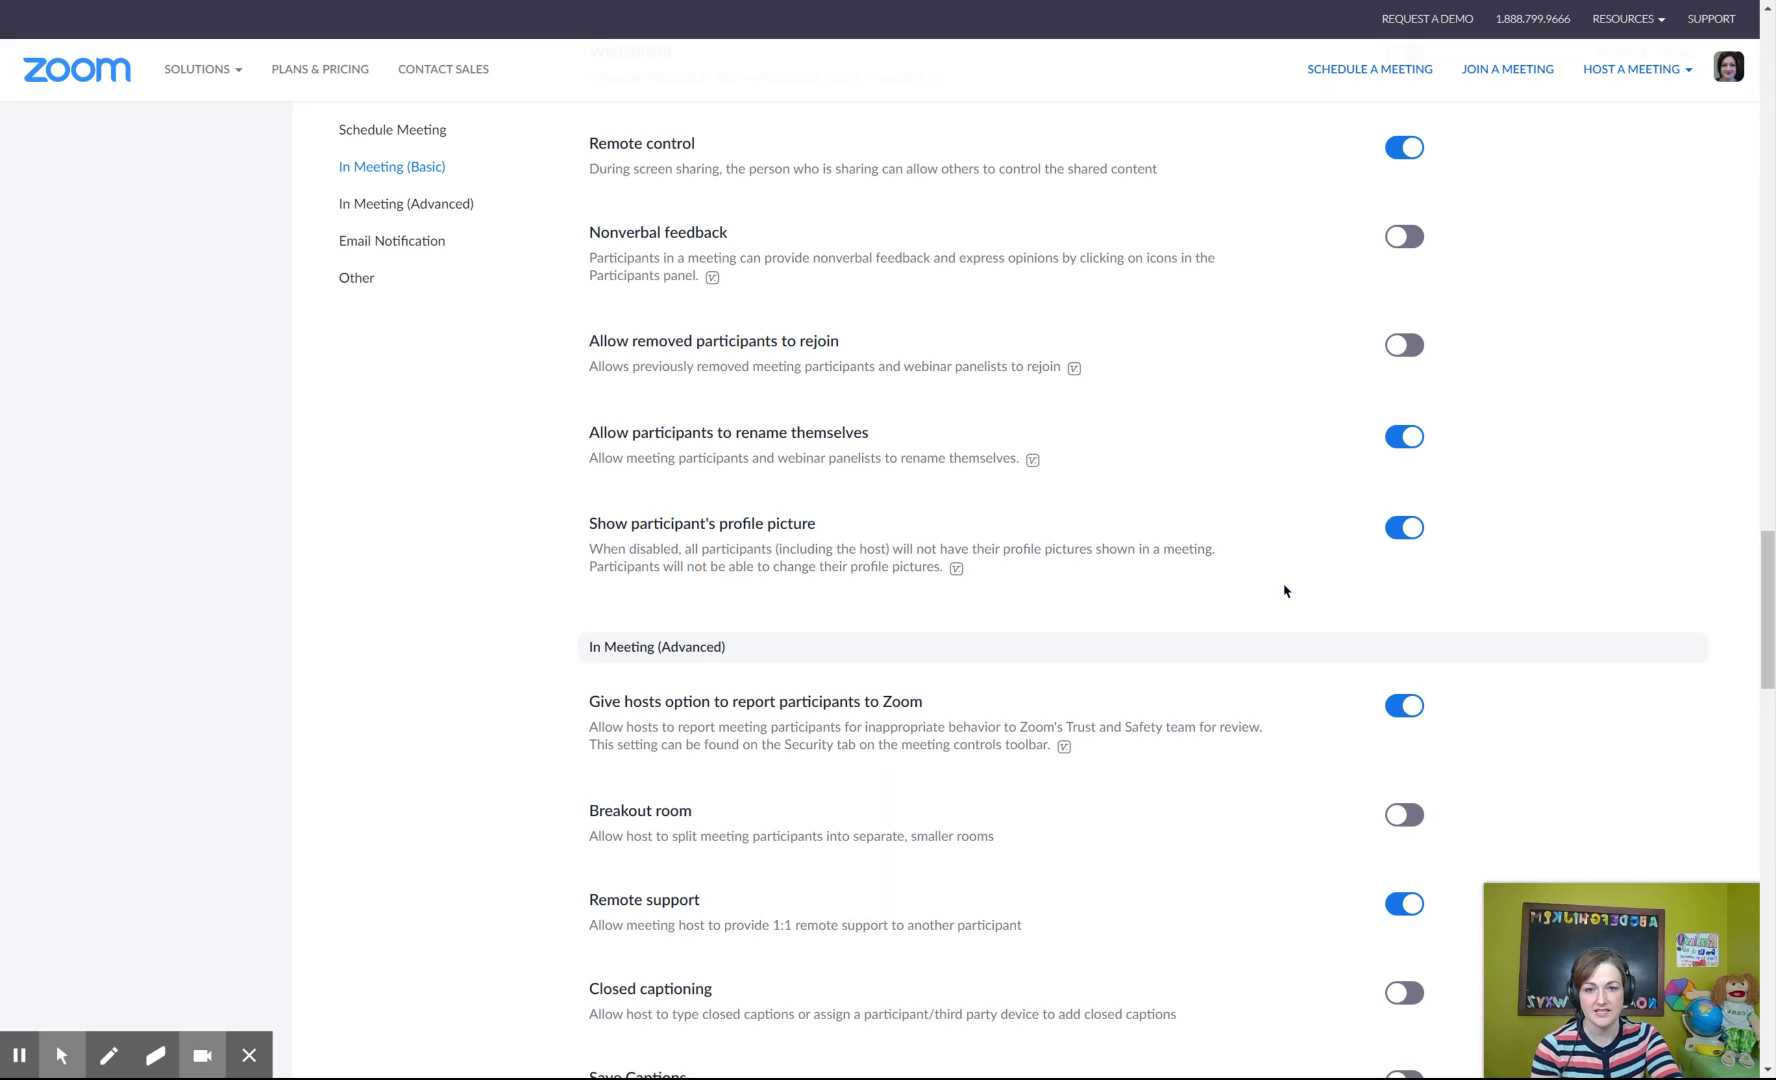
scroll(1287, 593, "down", 1)
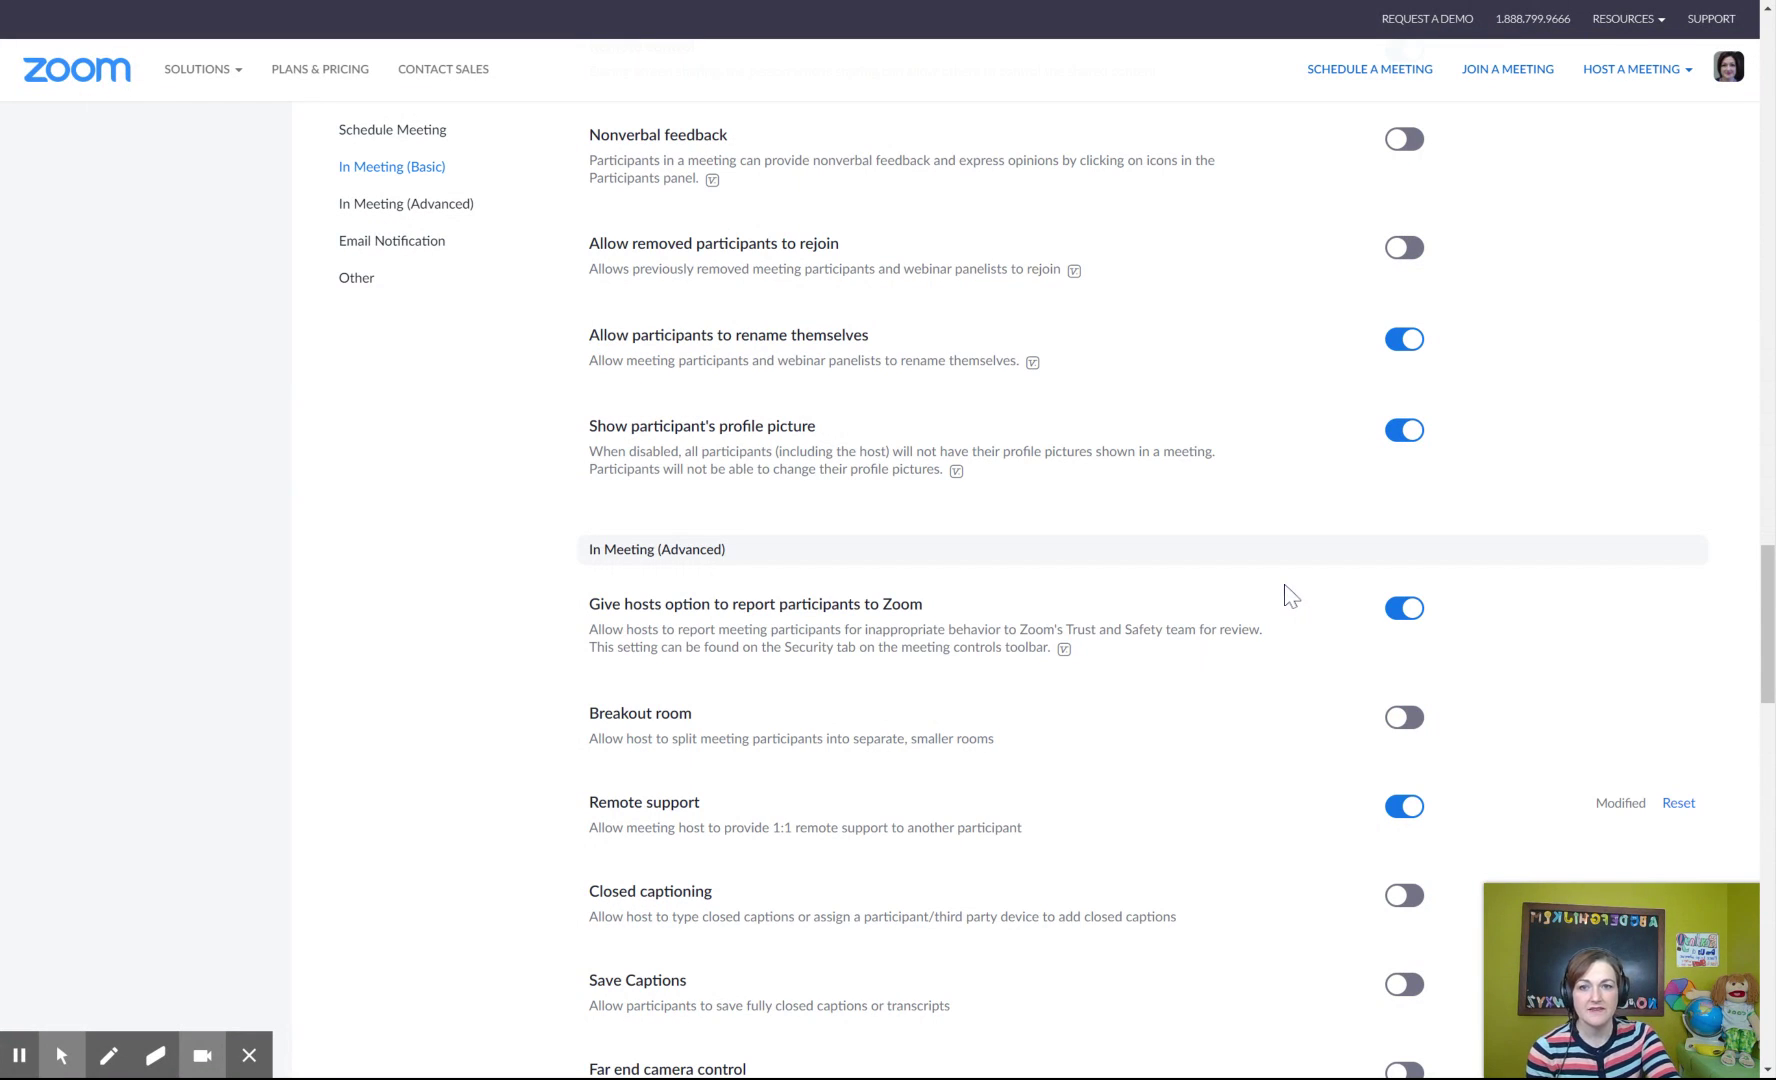
scroll(1290, 595, "down", 1)
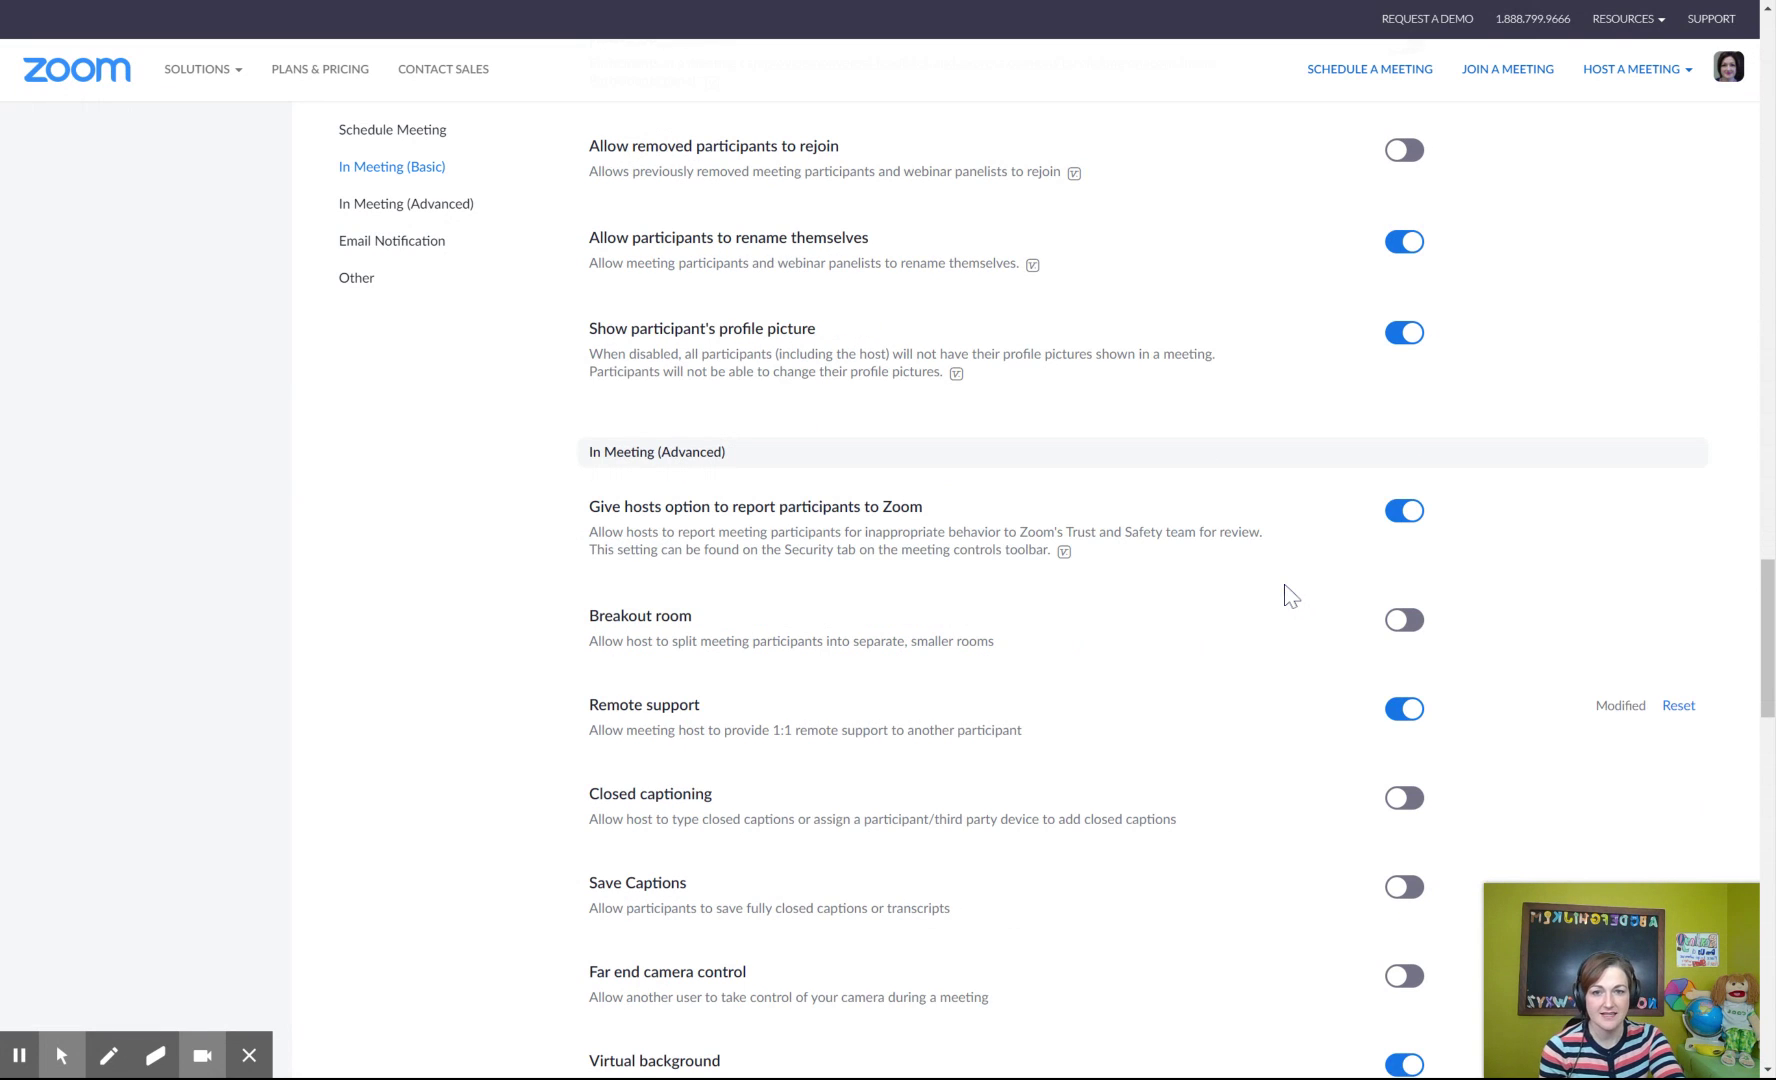
scroll(1290, 595, "down", 1)
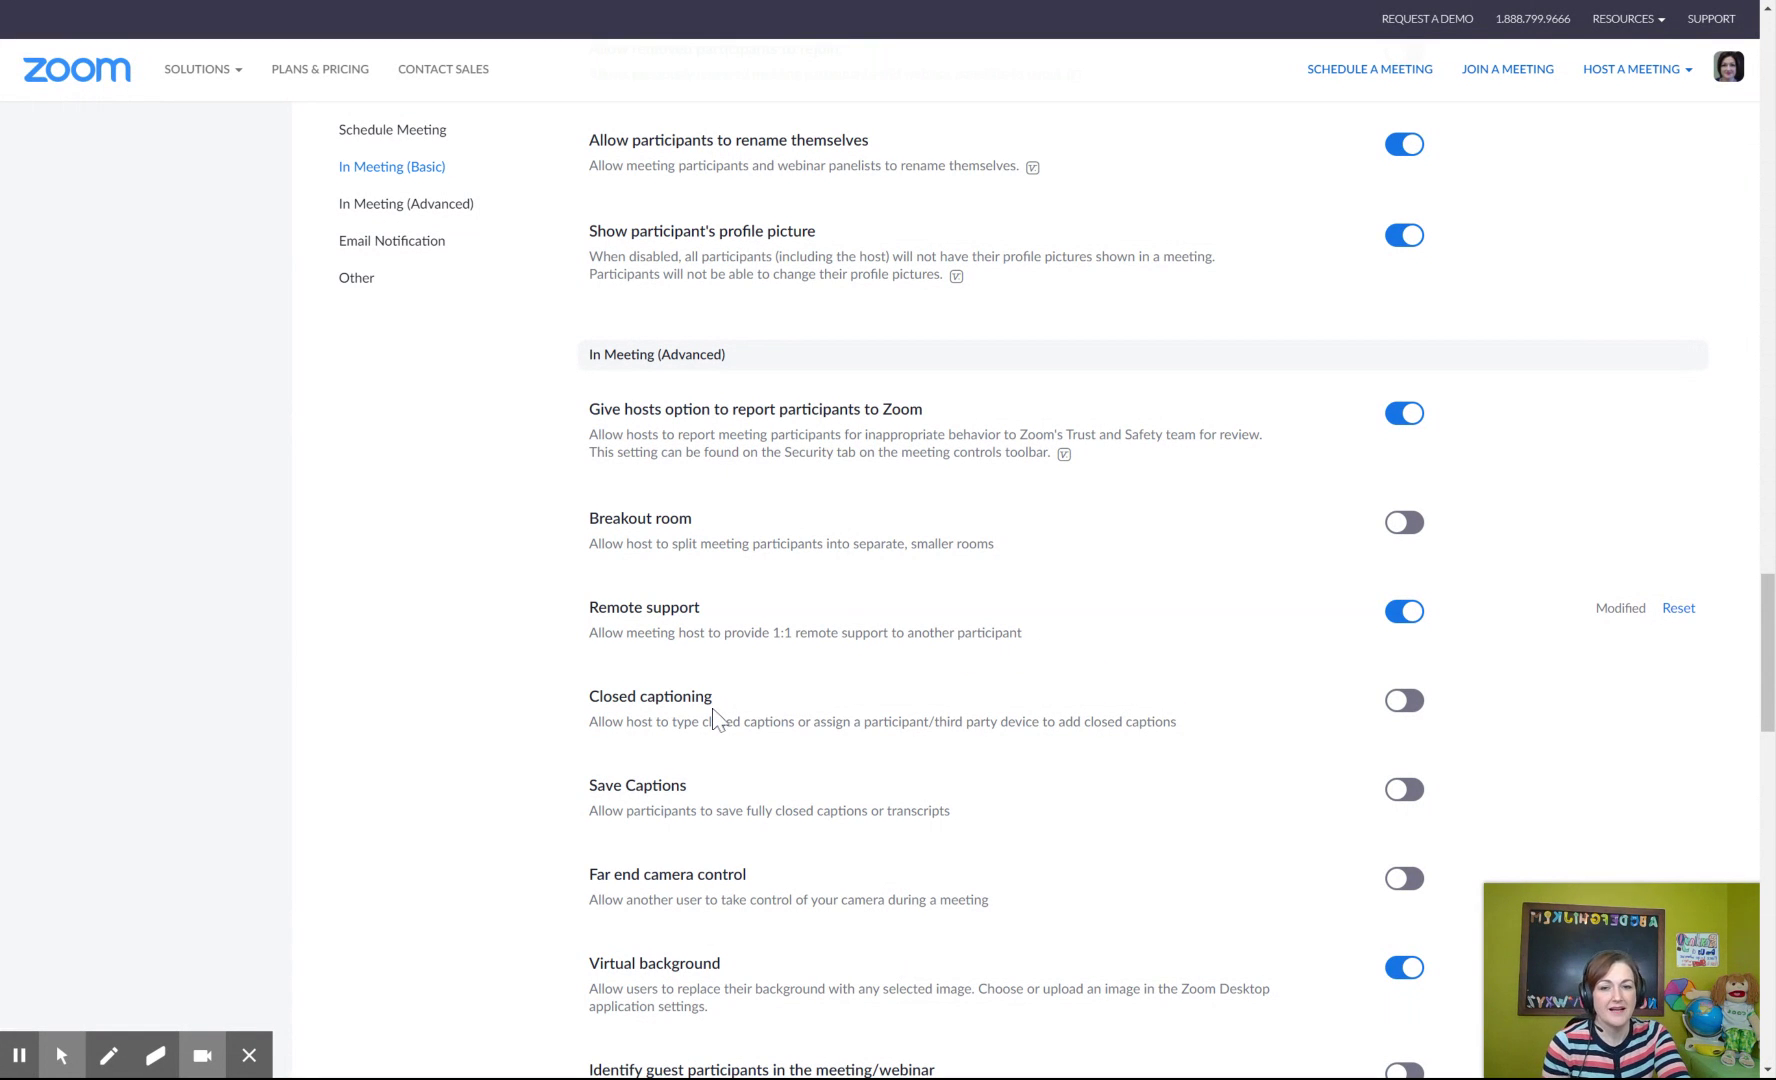
scroll(737, 848, "down", 2)
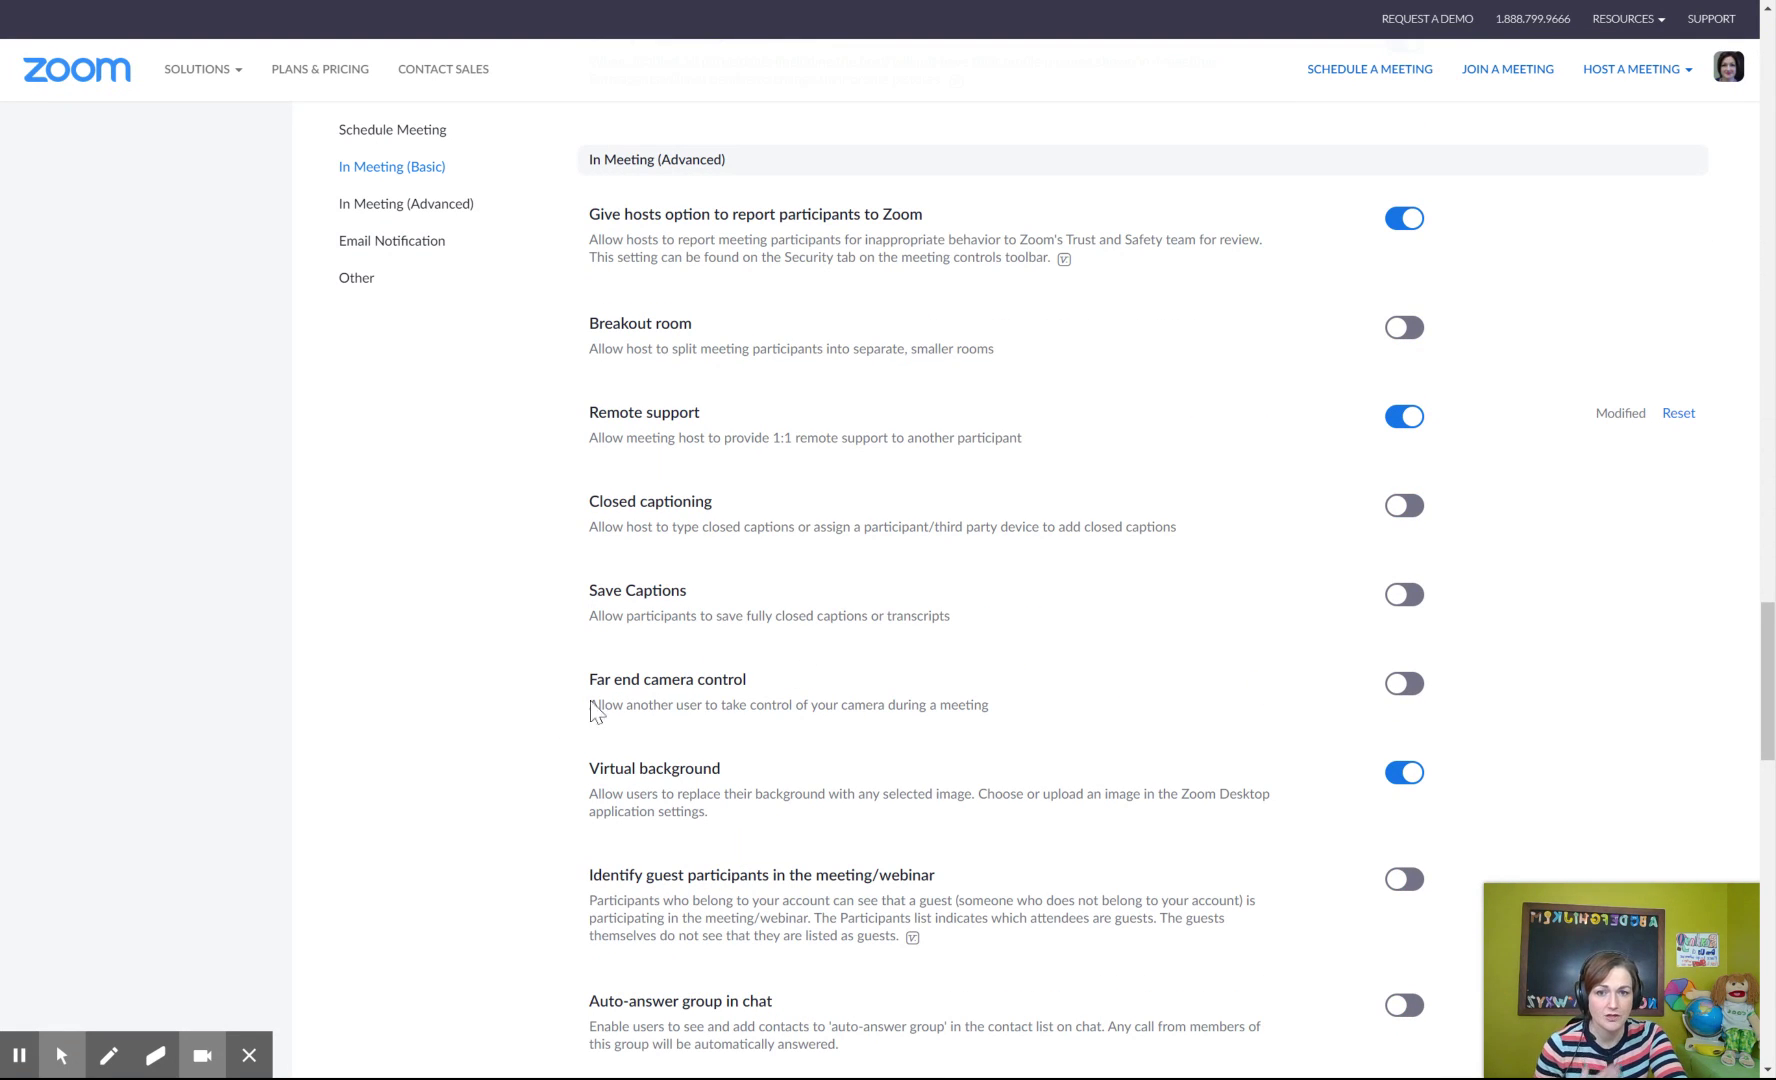
scroll(672, 676, "down", 2)
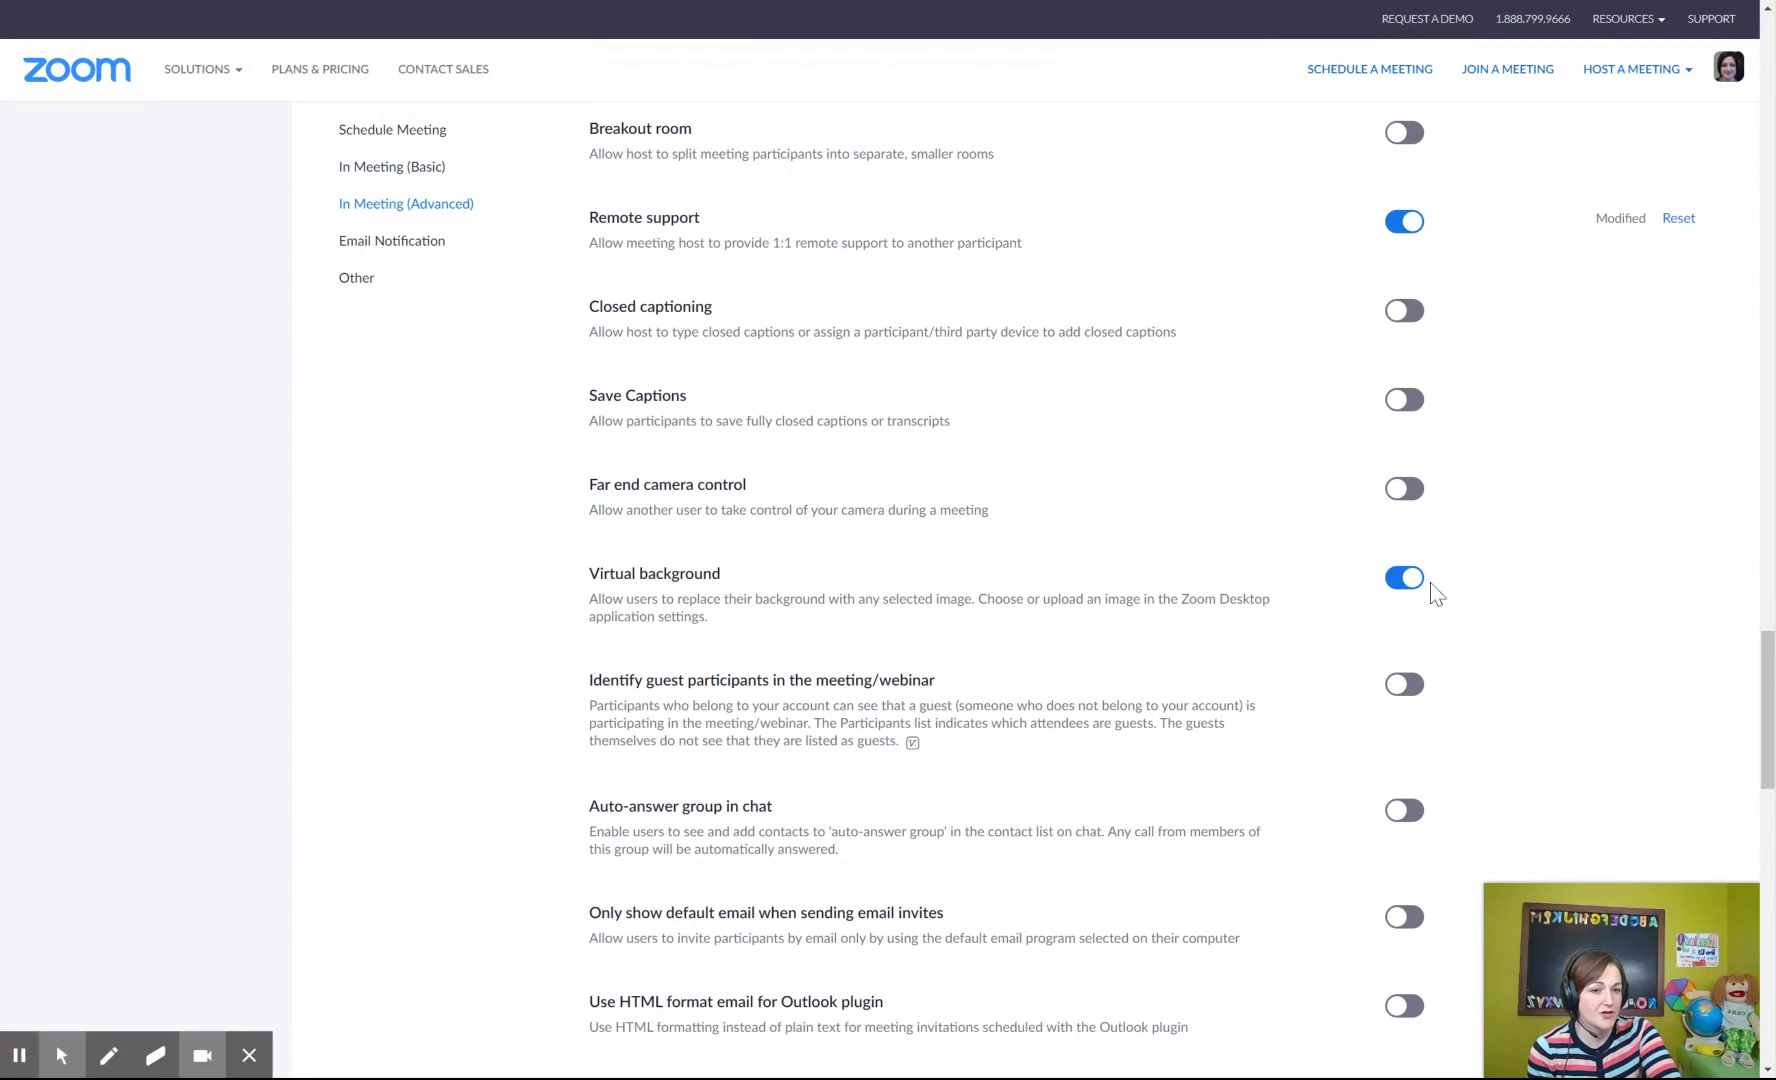
scroll(1310, 600, "down", 1)
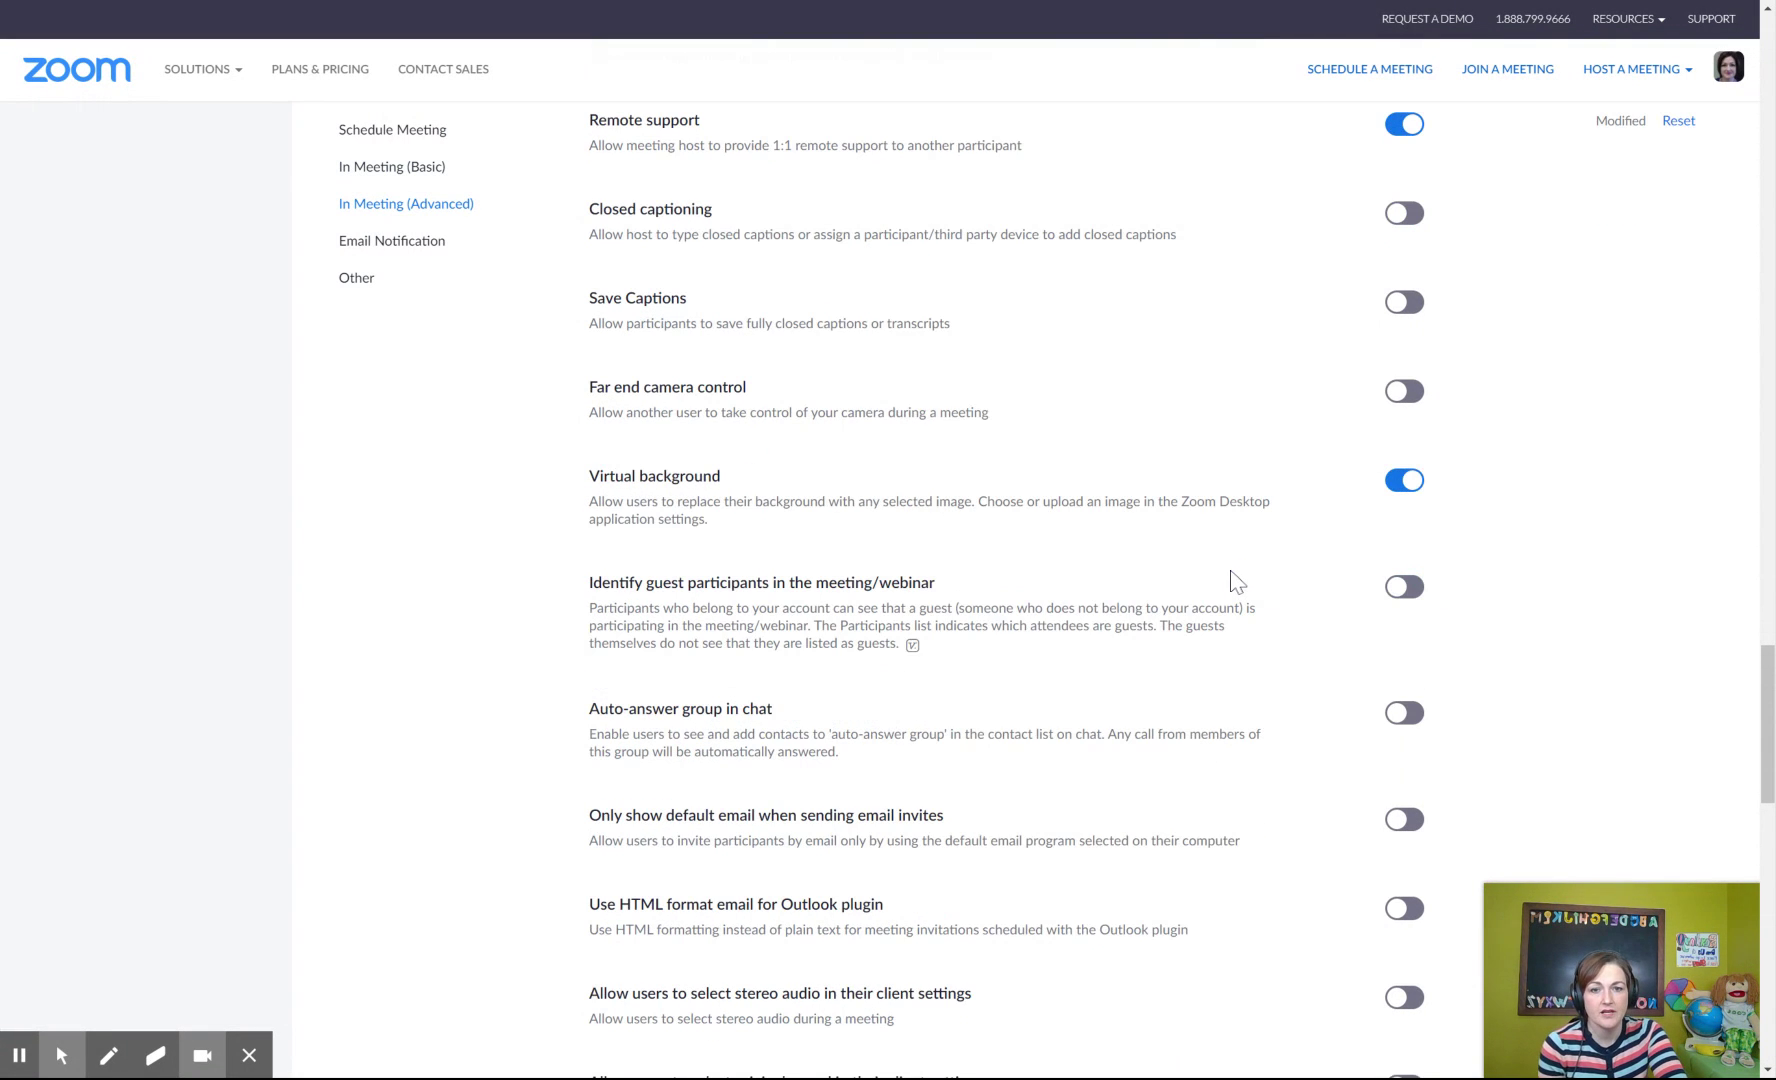
scroll(1283, 553, "down", 2)
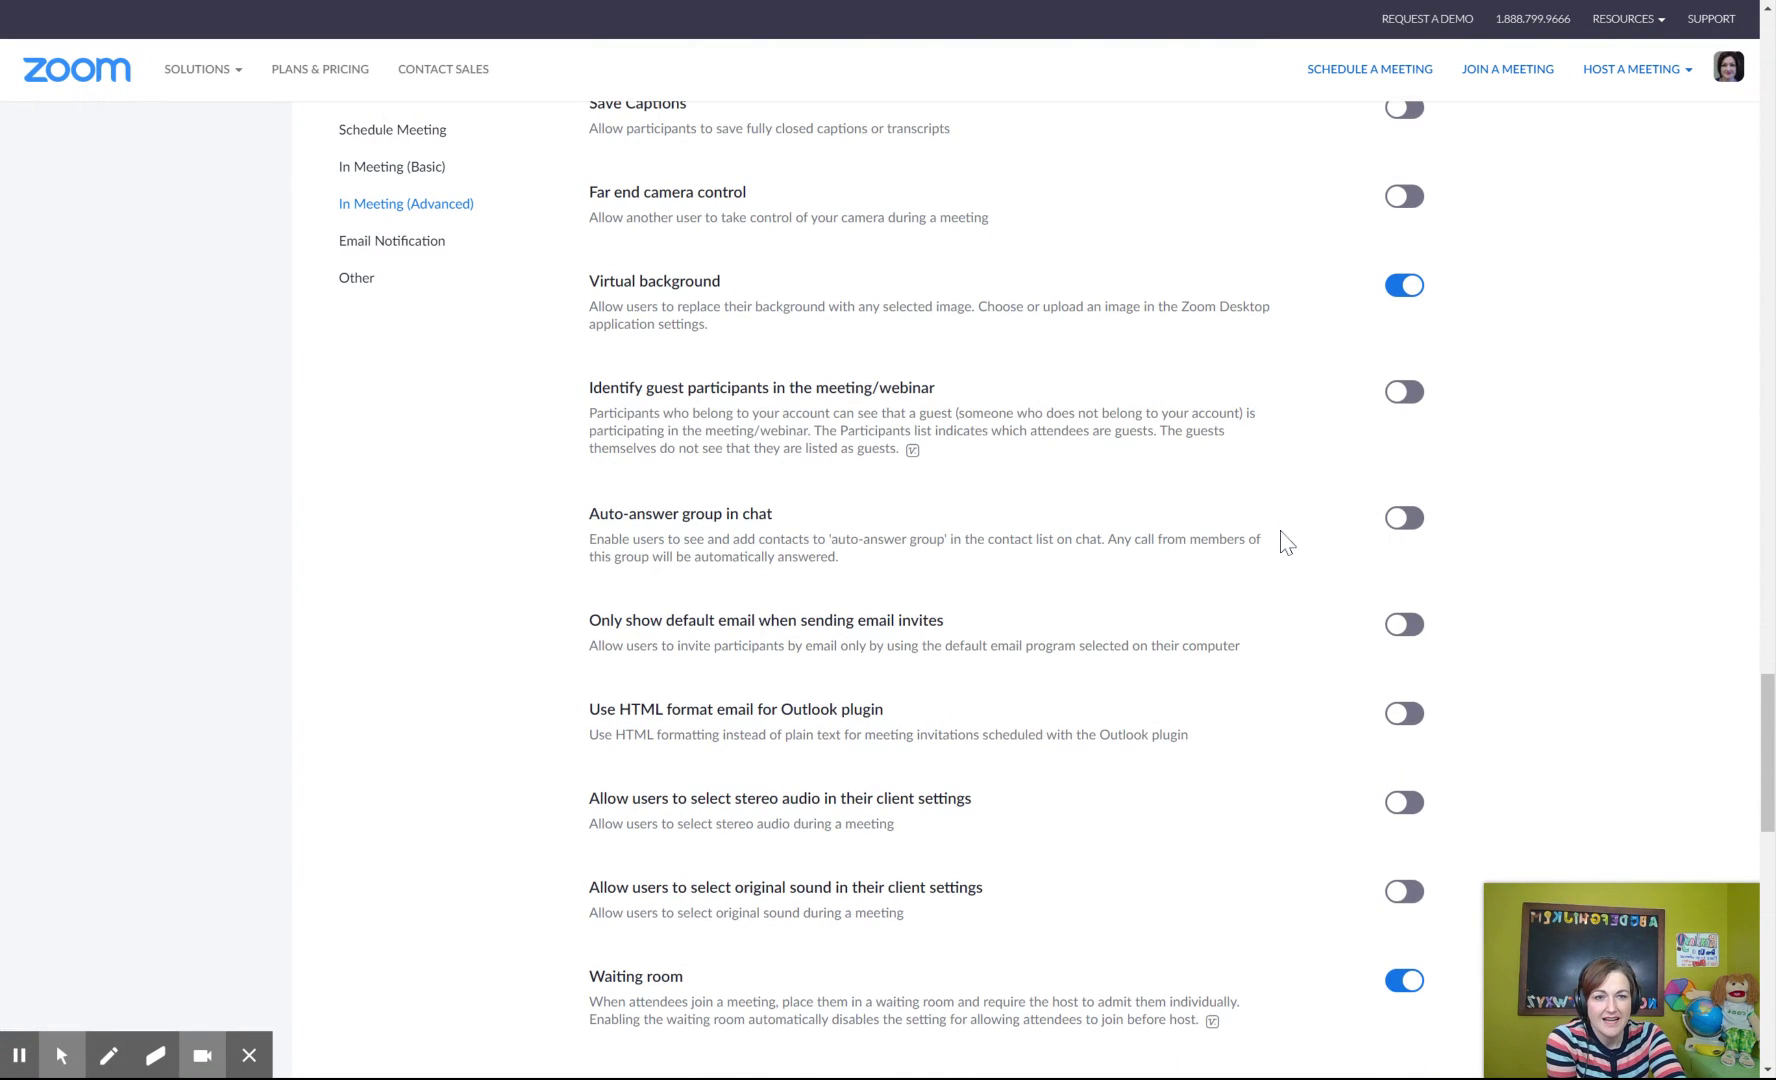
scroll(1312, 428, "down", 1)
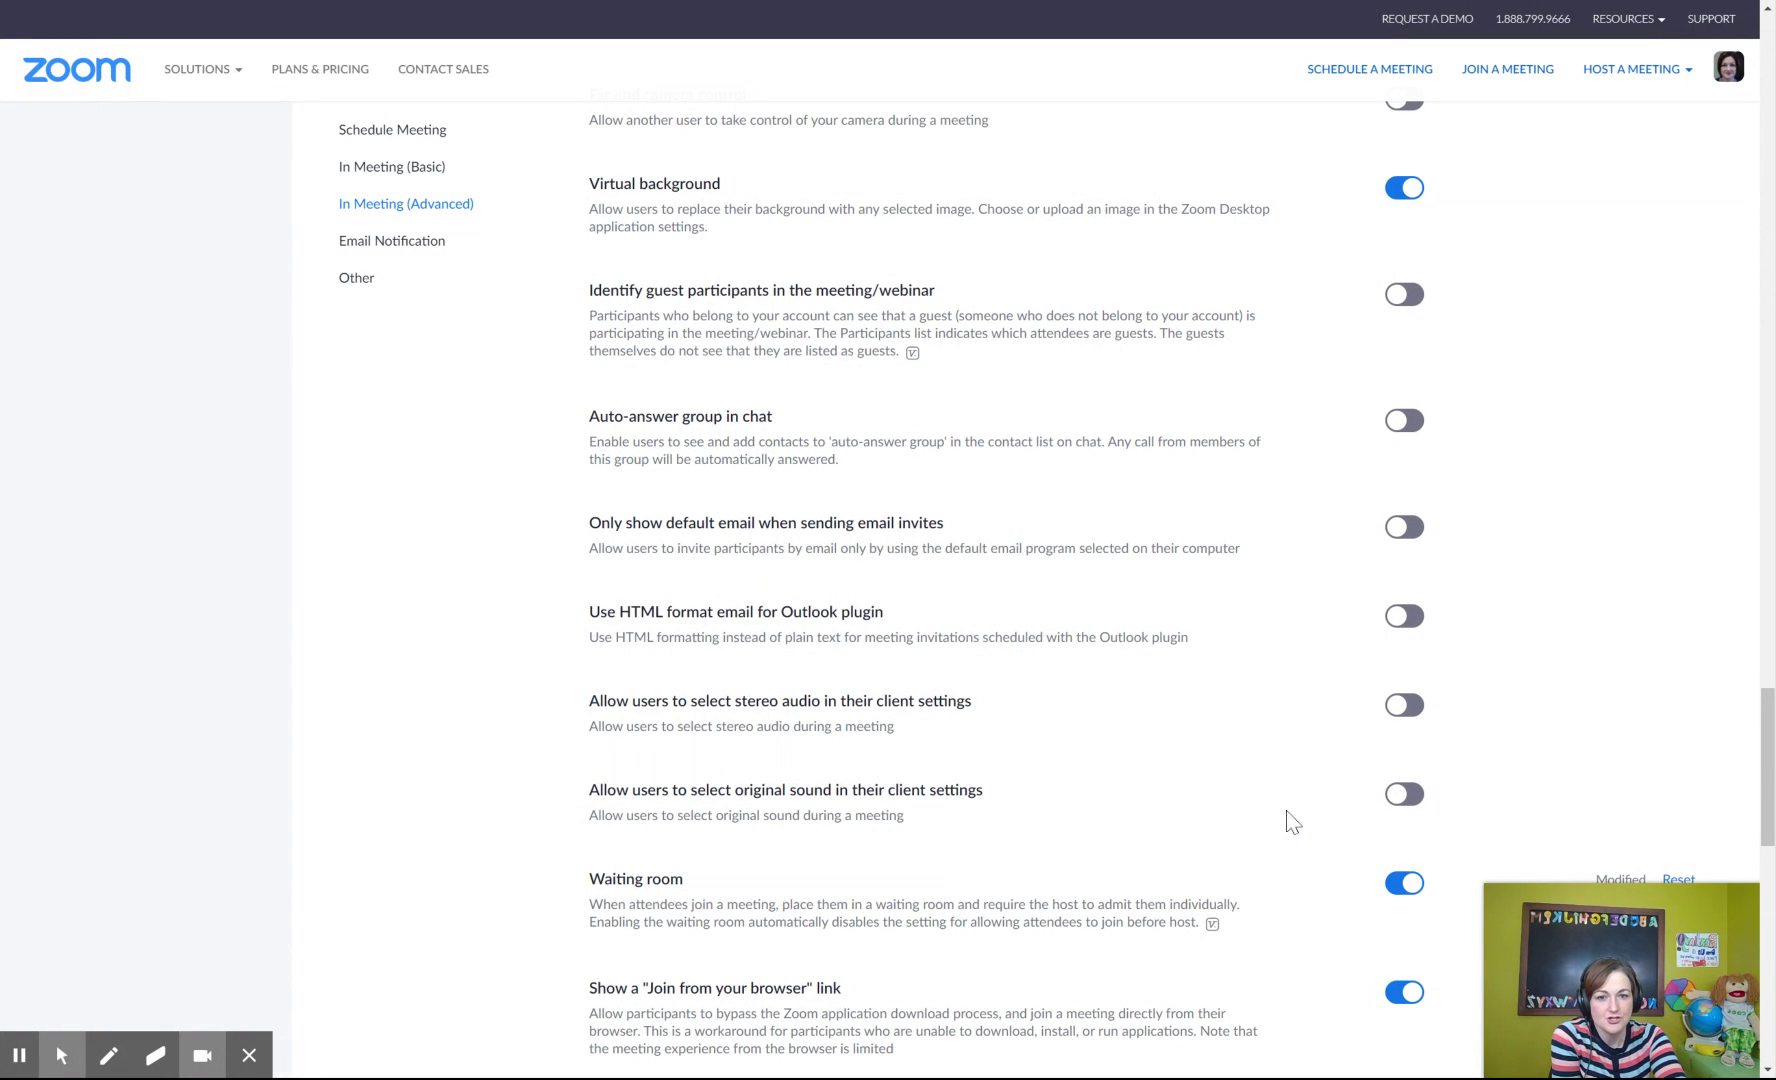
- Review the Waiting room and "Join from your browser" link settings, along with the Email Notification and Other sections
scroll(1290, 820, "down", 4)
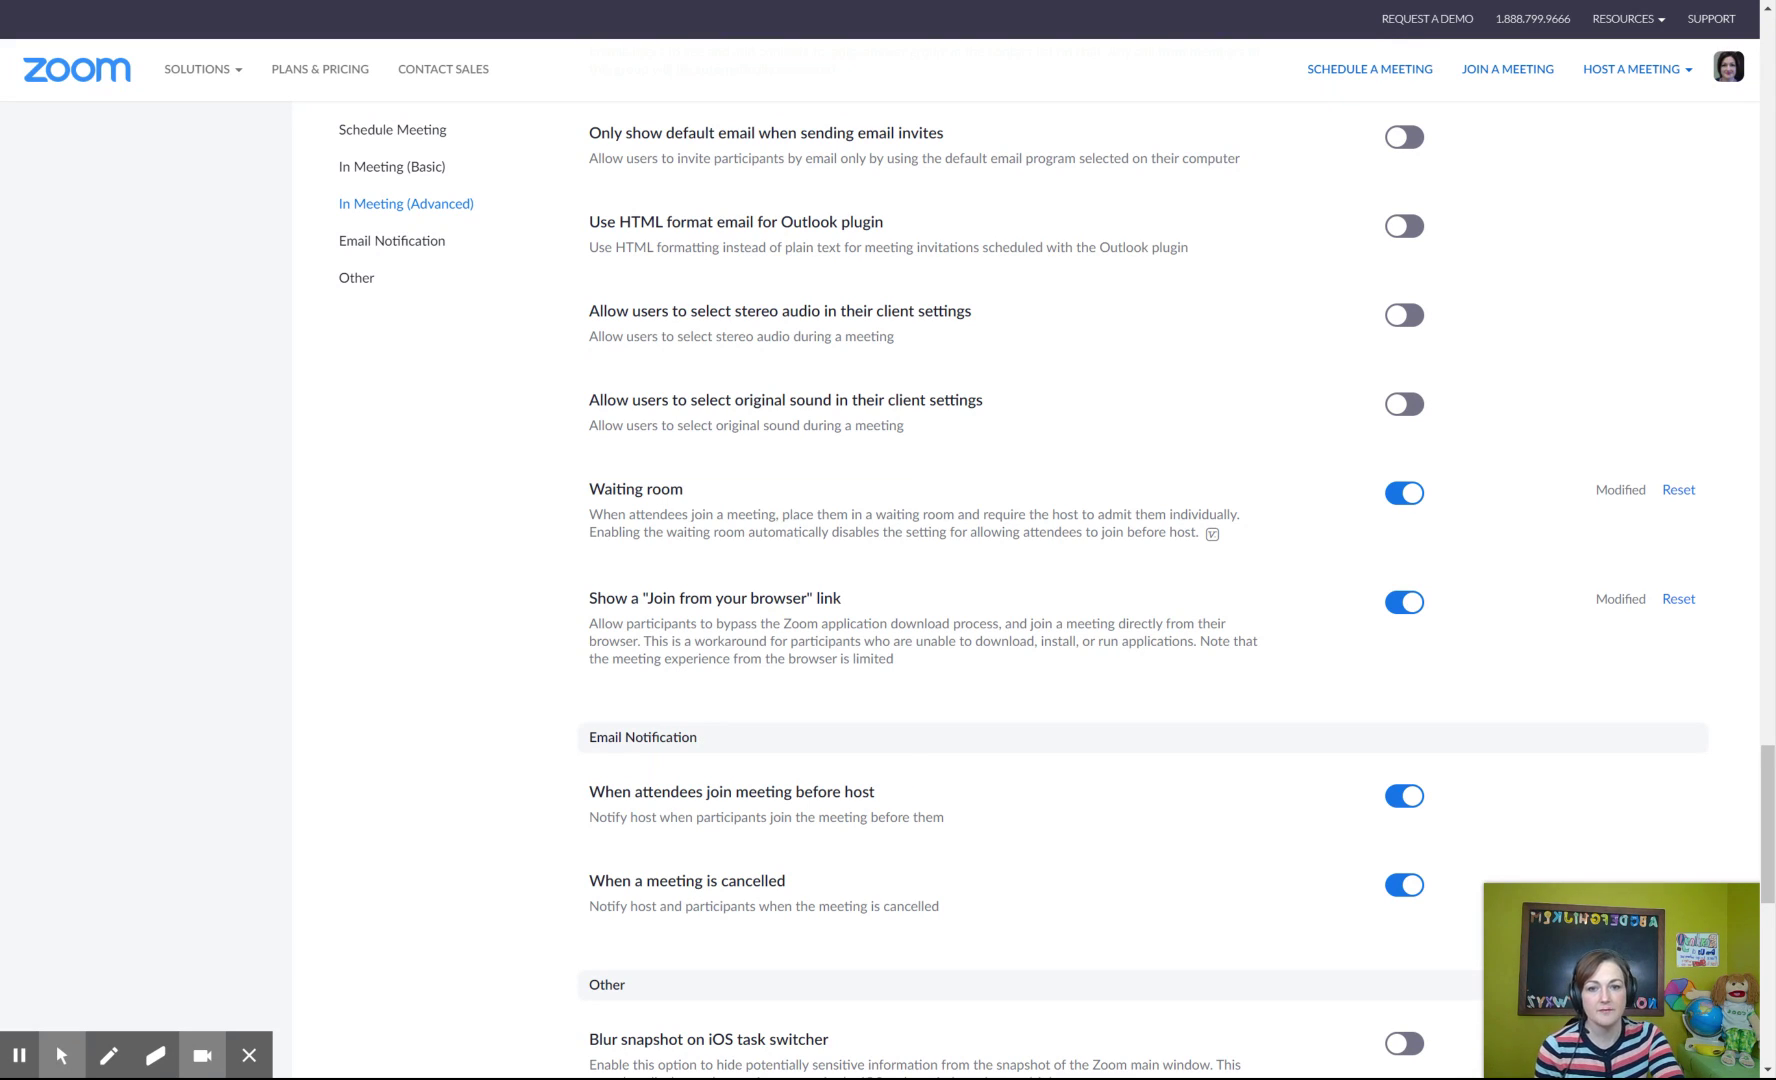
triple_click(590, 600)
mouse_move(590, 600)
left_mouse_down()
mouse_move(646, 606)
mouse_move(594, 598)
left_mouse_up()
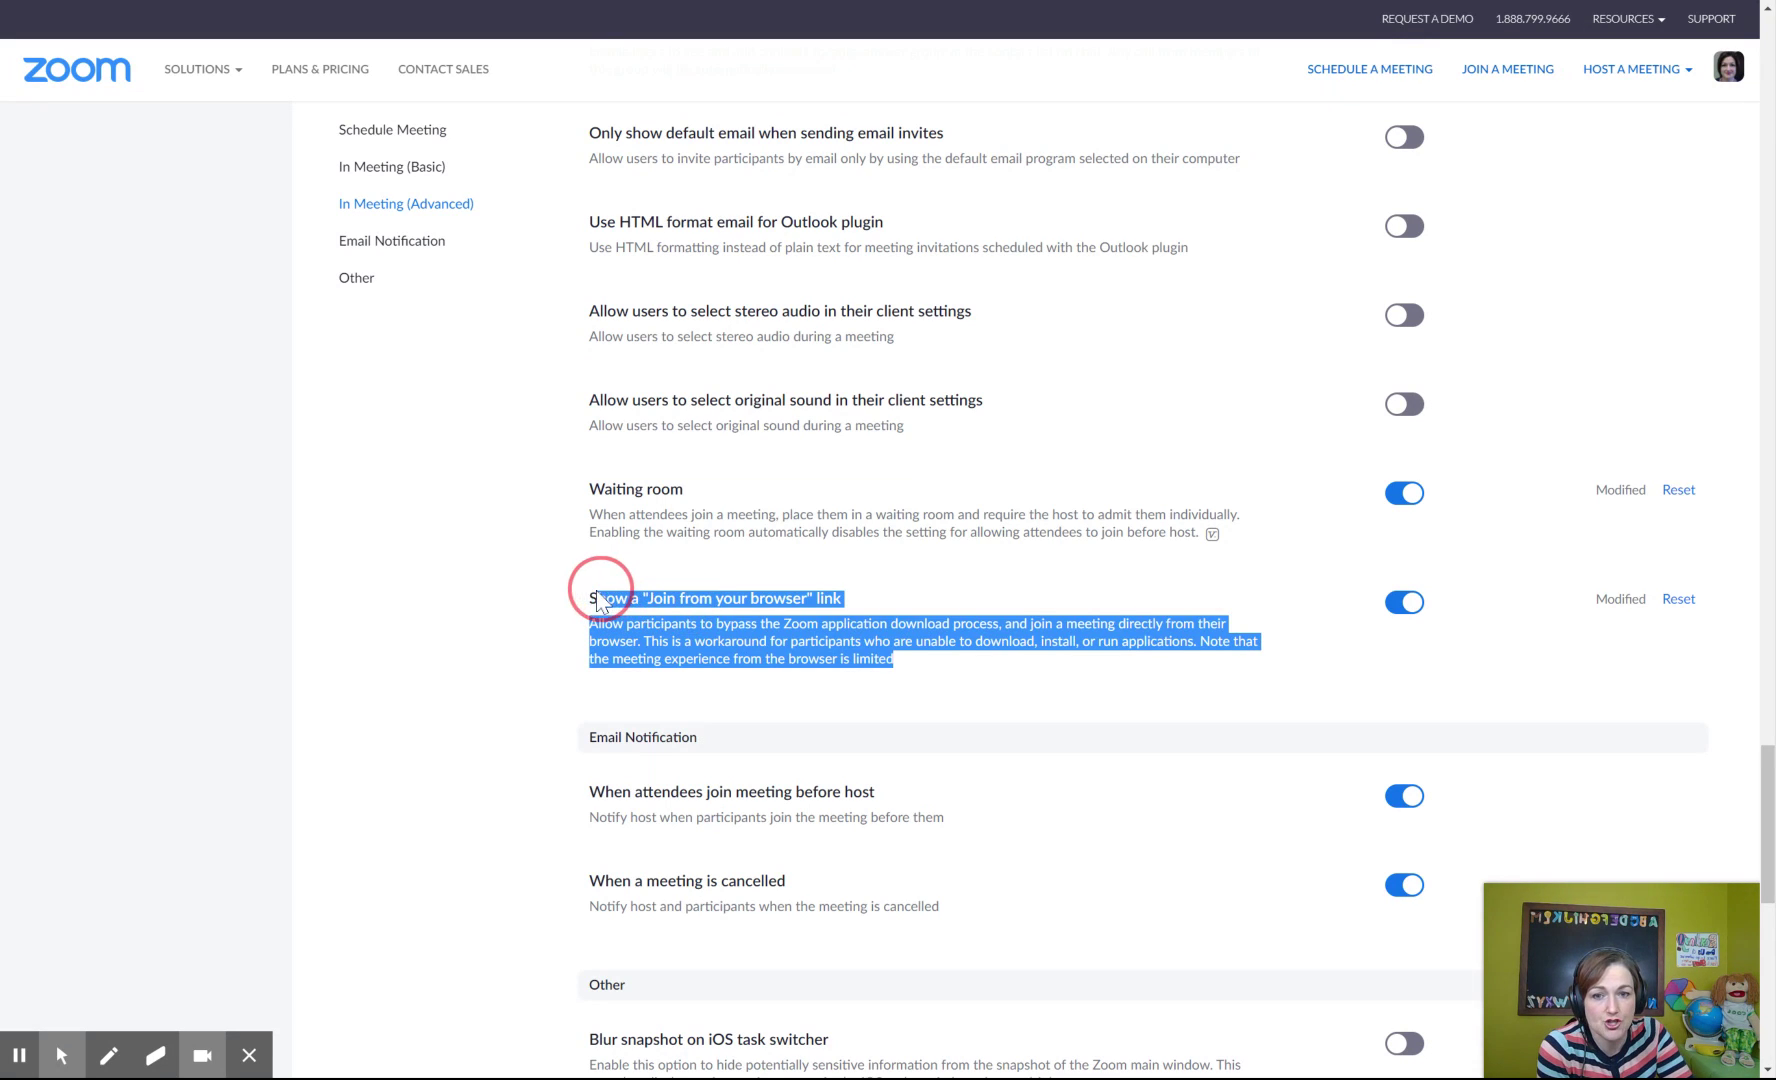
left_click(575, 600)
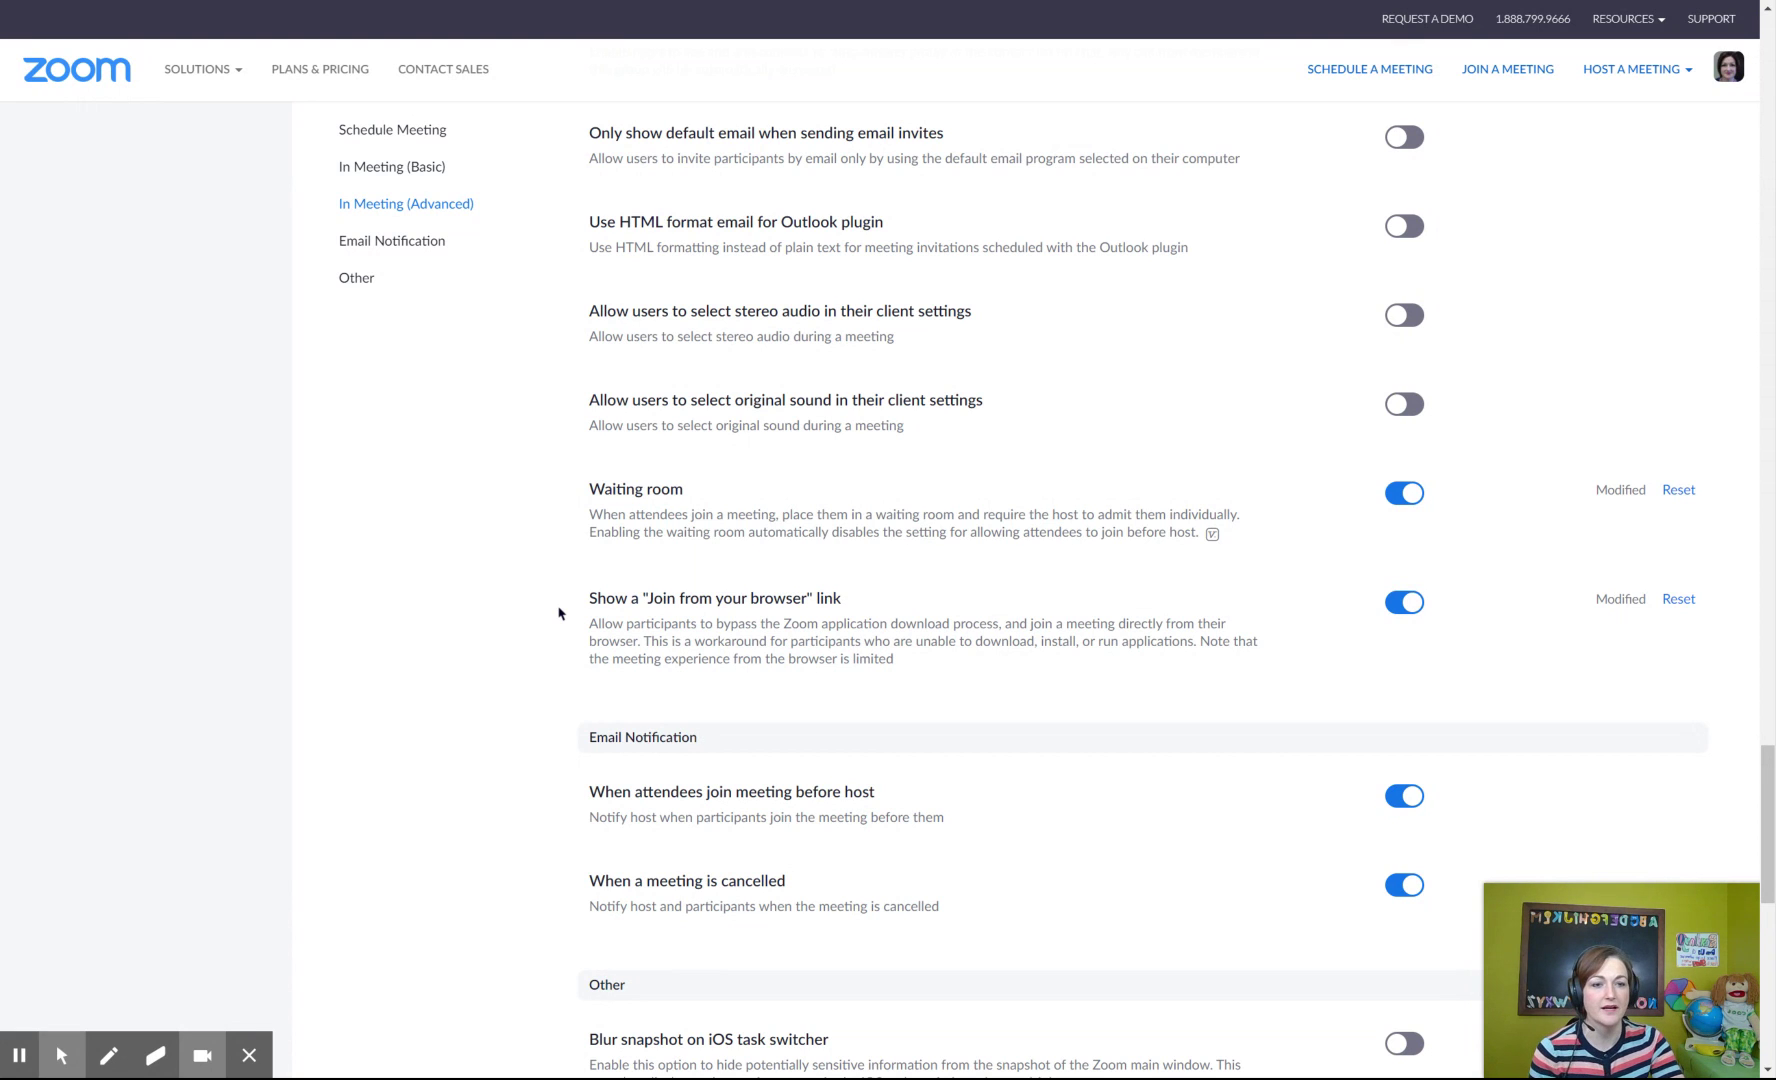
scroll(559, 613, "down", 3)
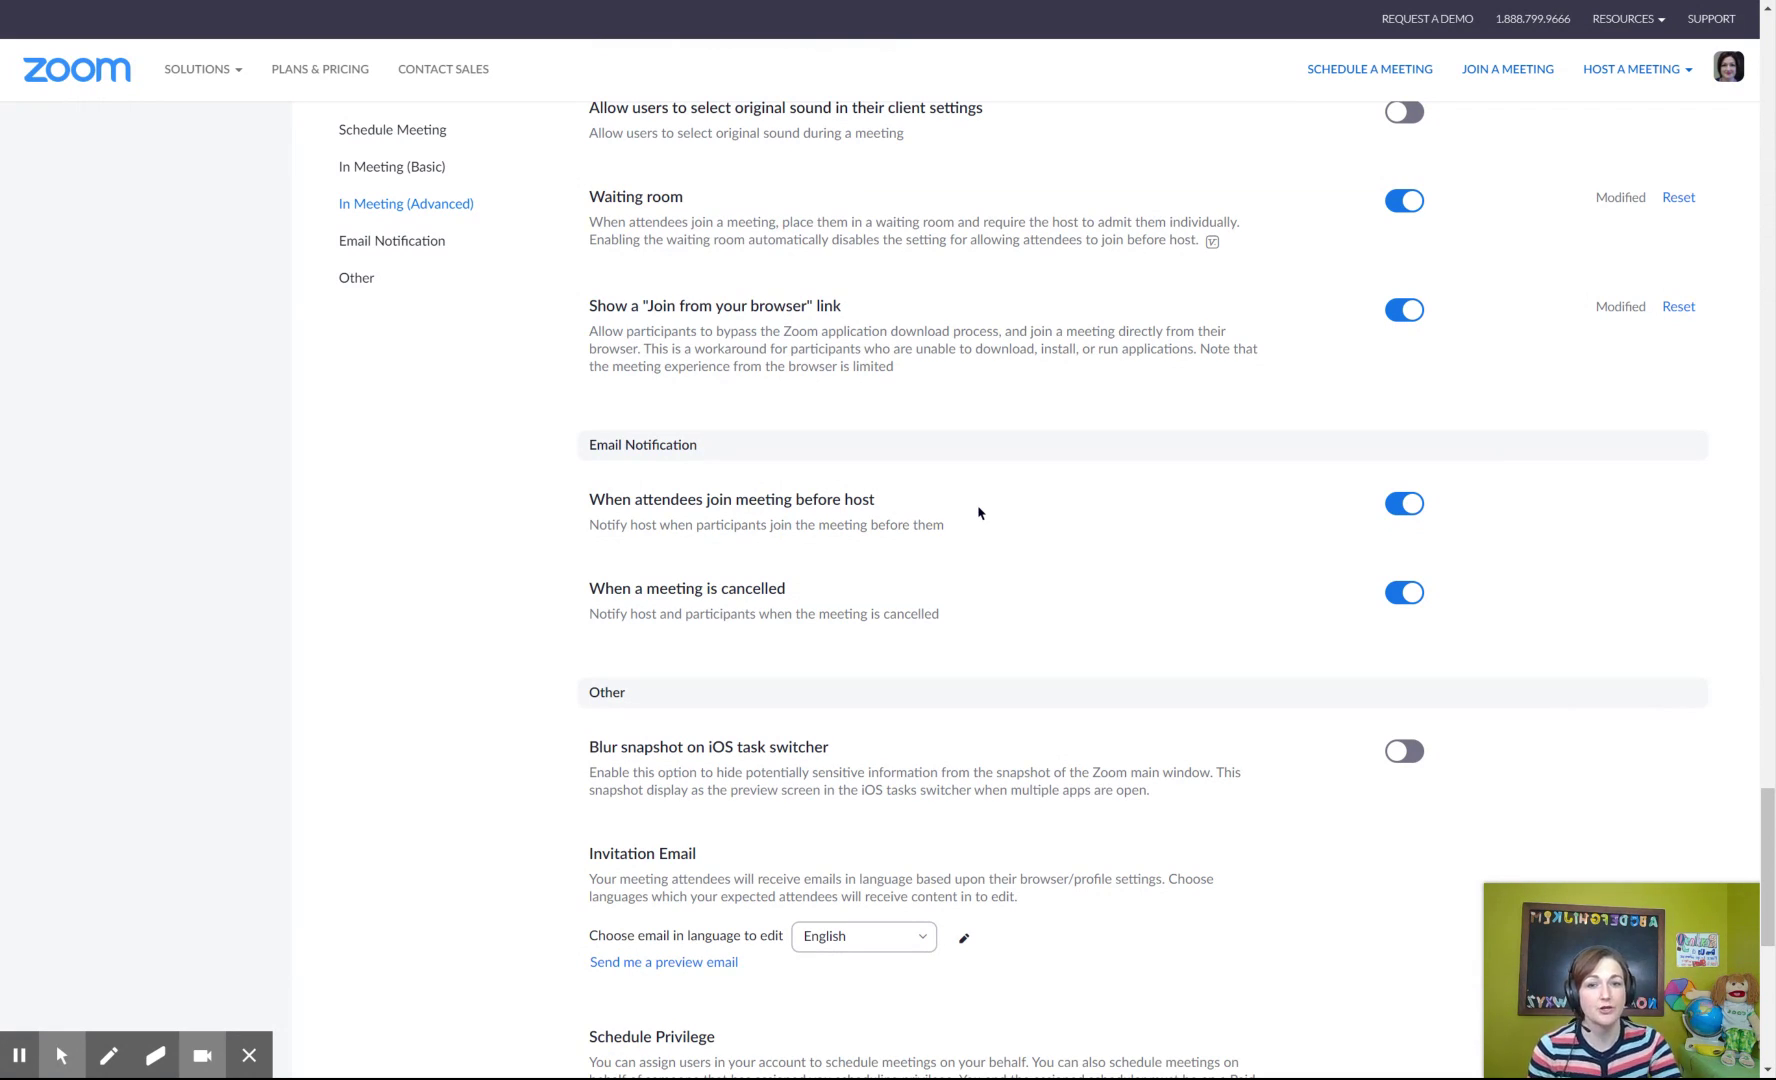
scroll(912, 575, "down", 4)
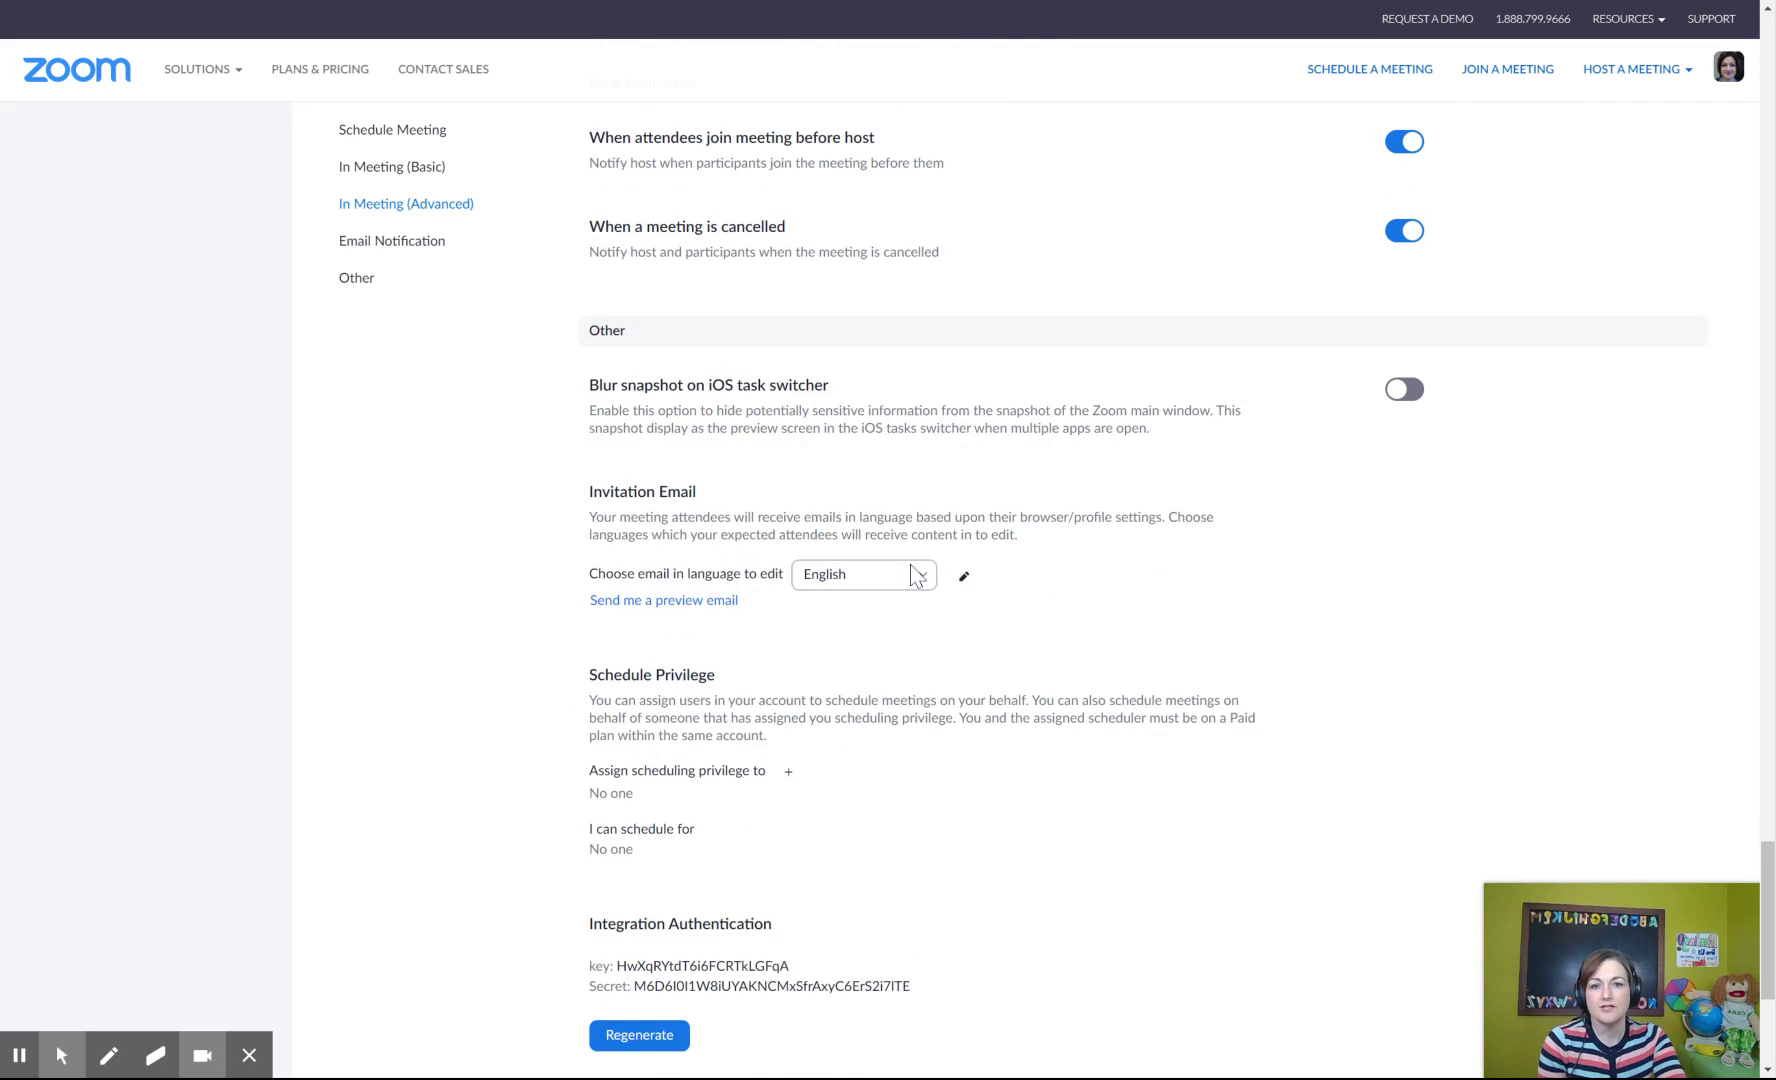
scroll(1120, 552, "down", 1)
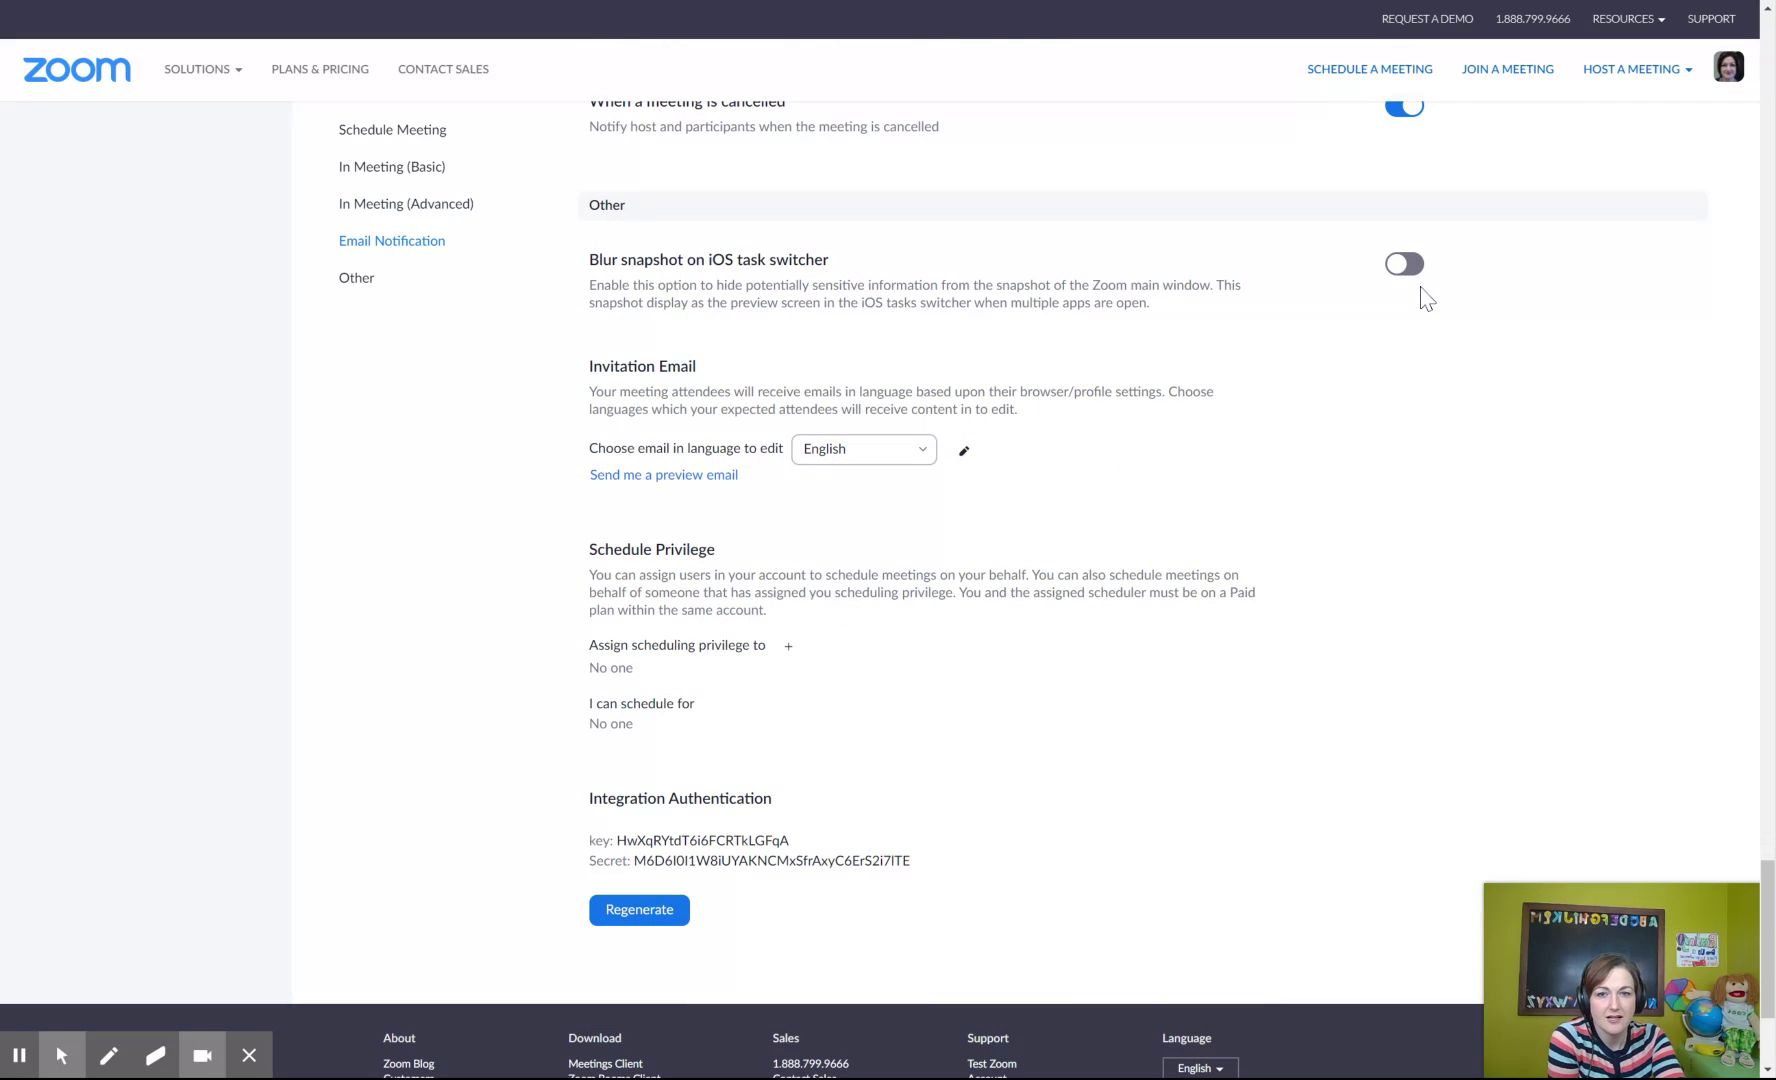